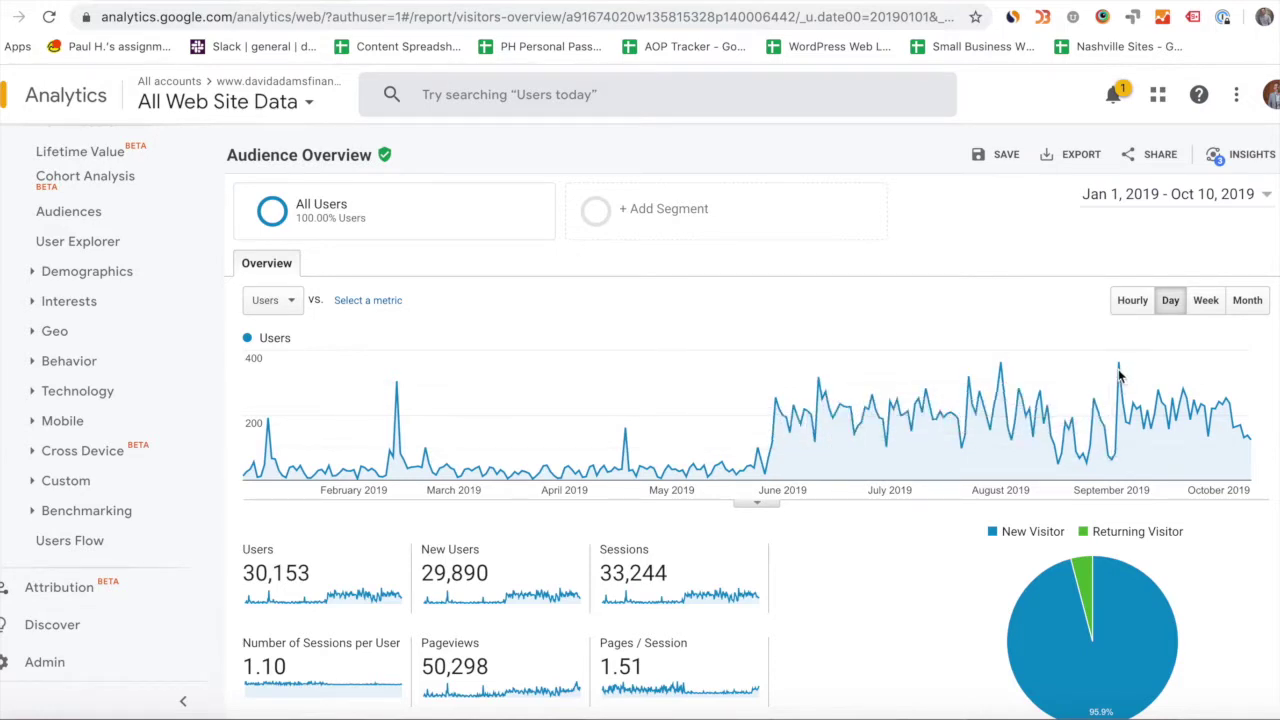
Open the Audience > Geo > Location report.
{"action": "scroll", "coordinate": [816, 510], "scroll_direction": "down", "scroll_amount": 1}
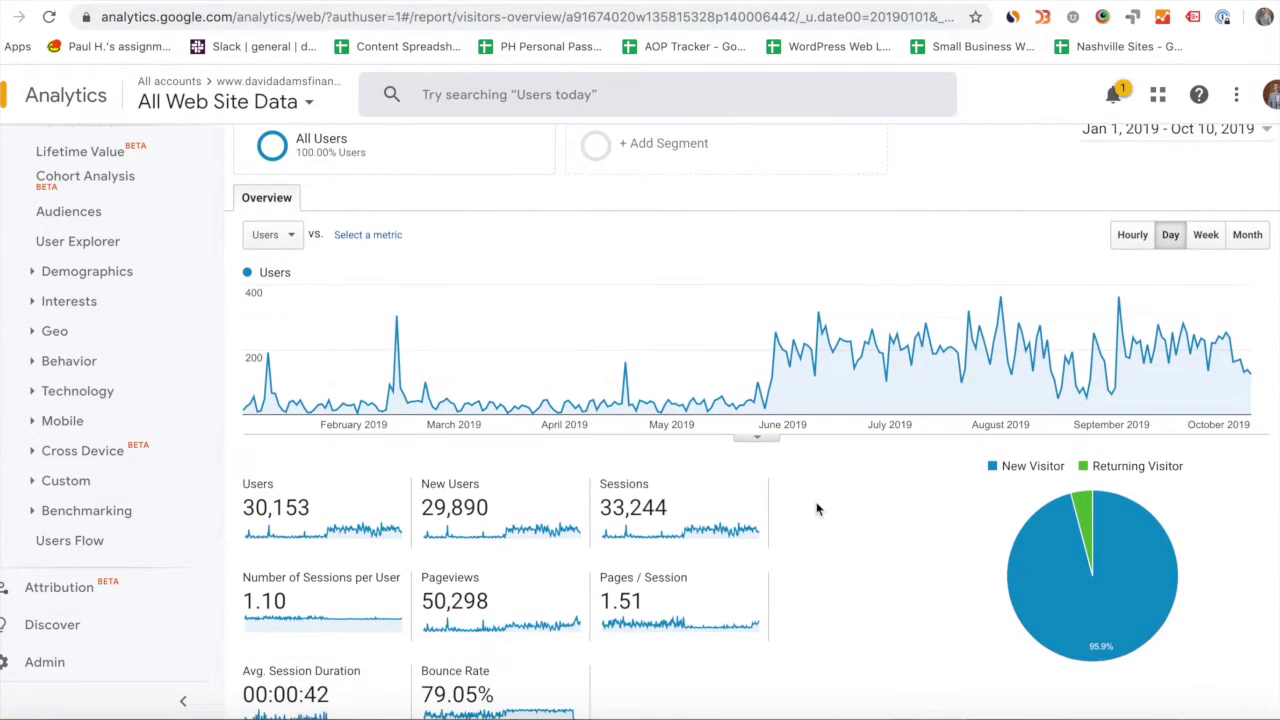
{"action": "scroll", "coordinate": [816, 510], "scroll_direction": "down", "scroll_amount": 3}
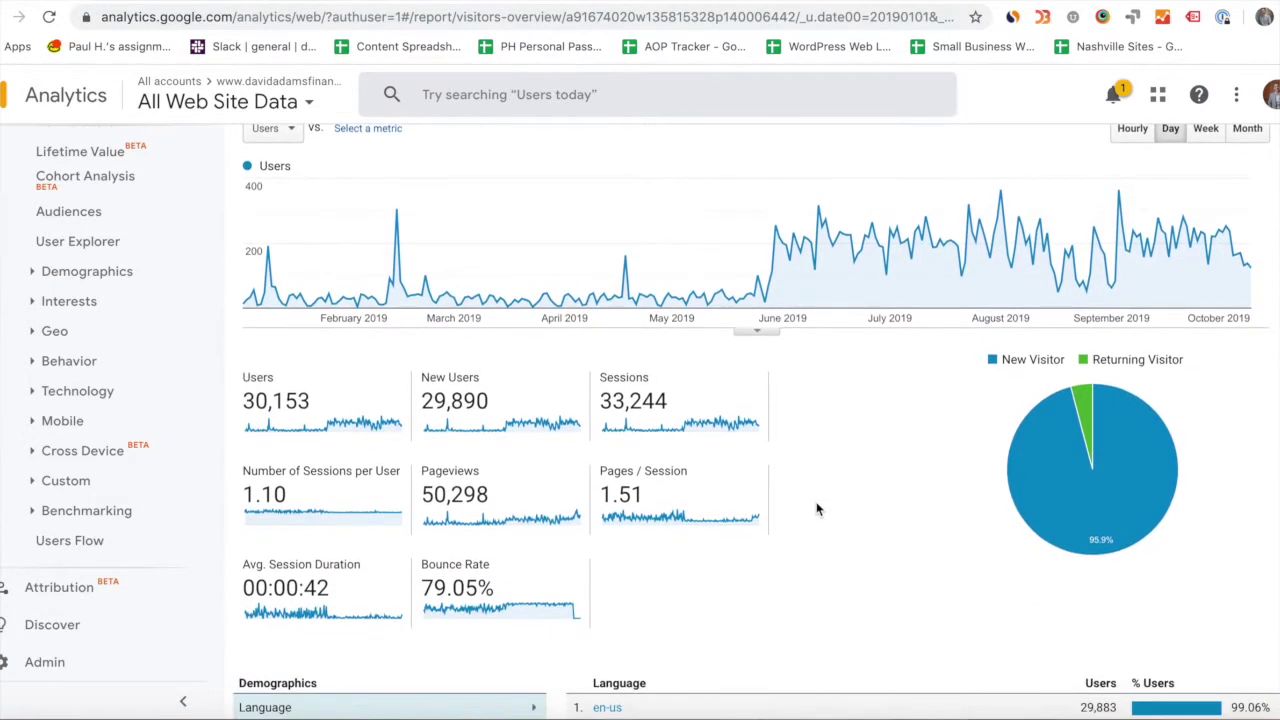
{"action": "scroll", "coordinate": [816, 510], "scroll_direction": "up", "scroll_amount": 4}
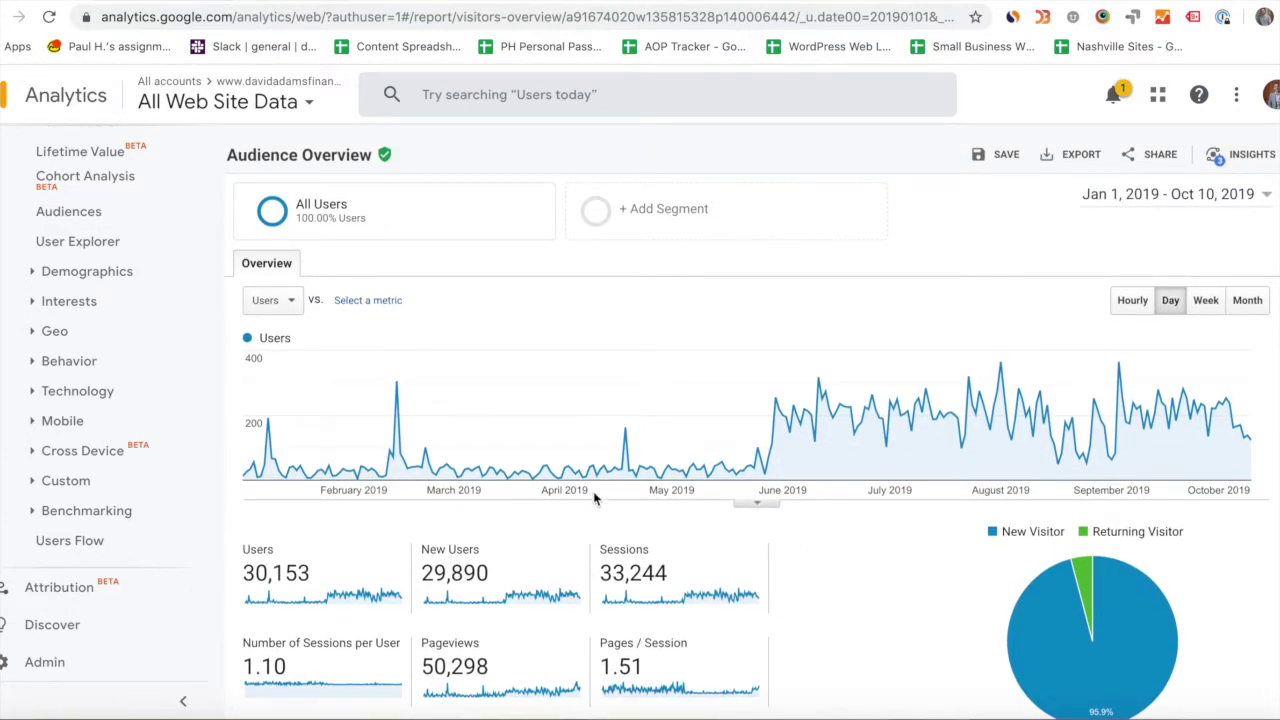
{"action": "left_click", "coordinate": [50, 331]}
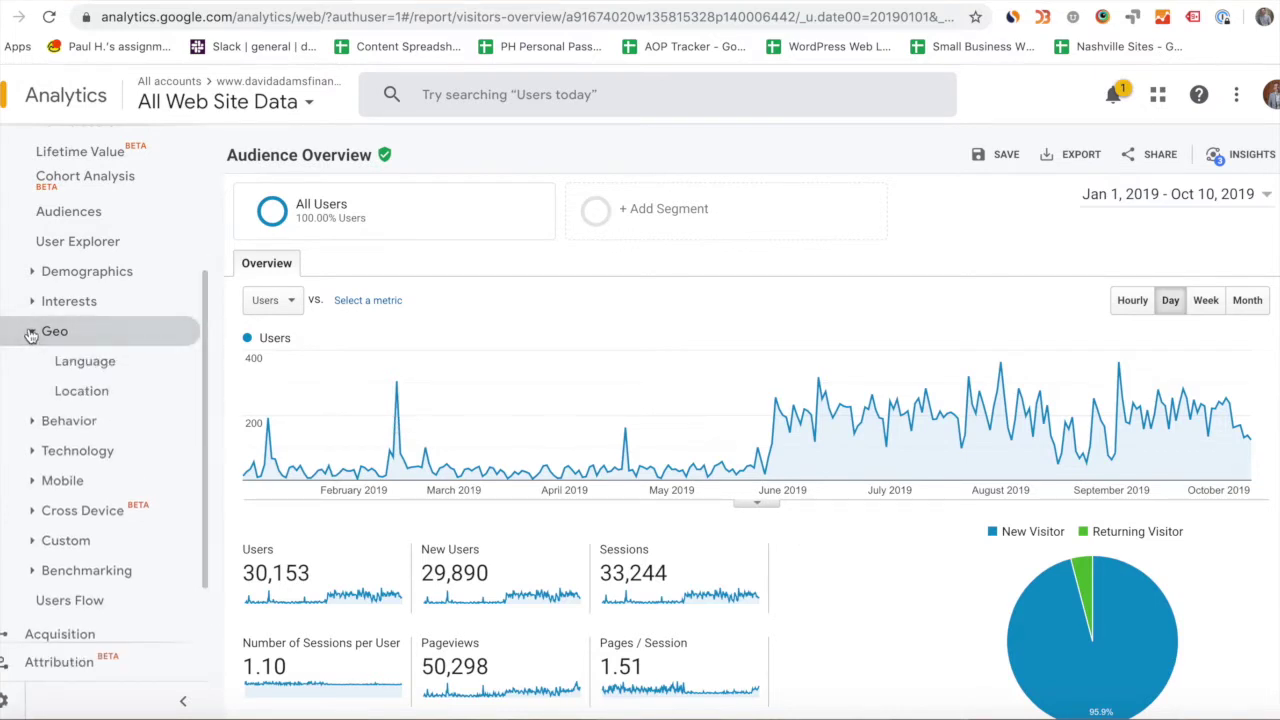
{"action": "left_click", "coordinate": [89, 393]}
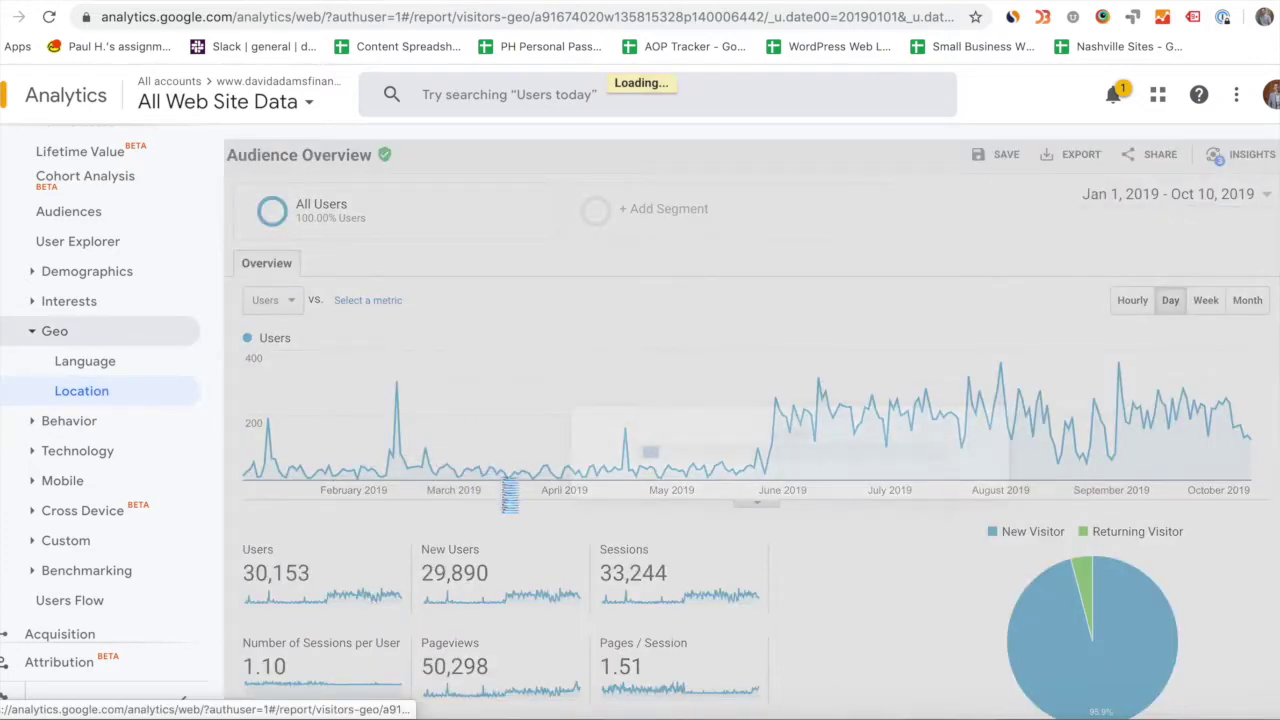
{"action": "scroll", "coordinate": [513, 499], "scroll_direction": "down", "scroll_amount": 4}
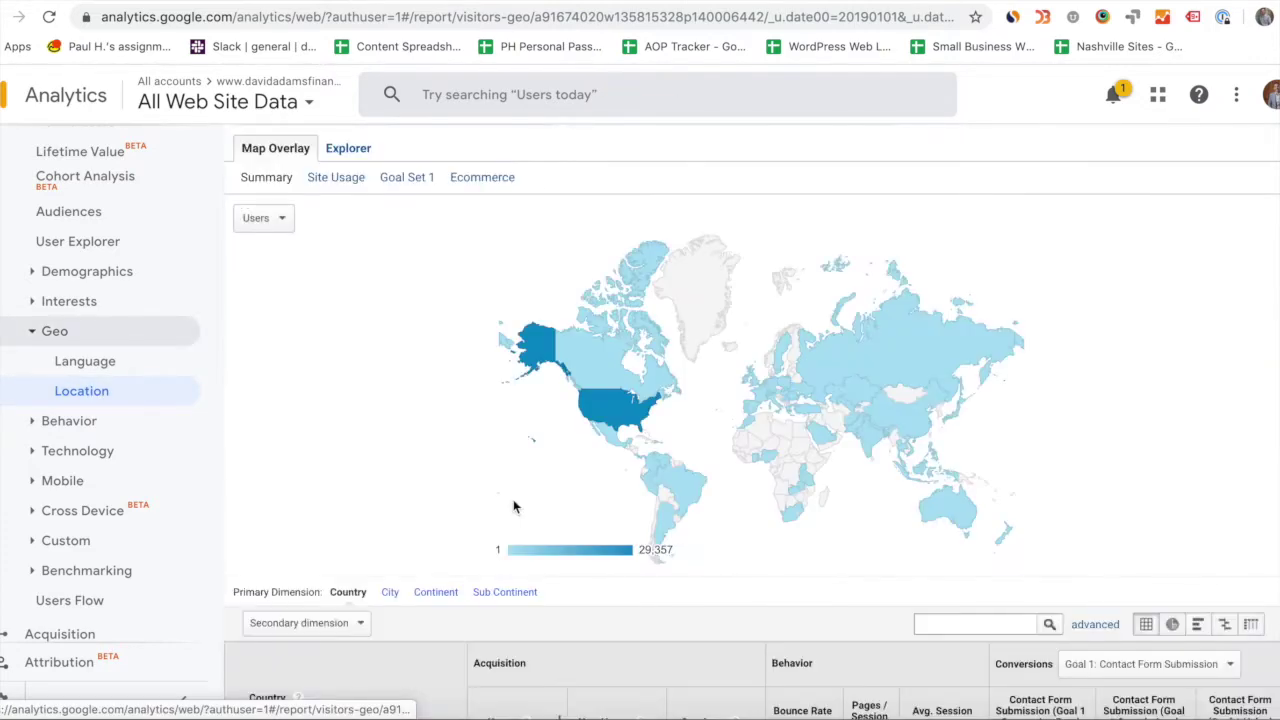
{"action": "scroll", "coordinate": [513, 505], "scroll_direction": "down", "scroll_amount": 3}
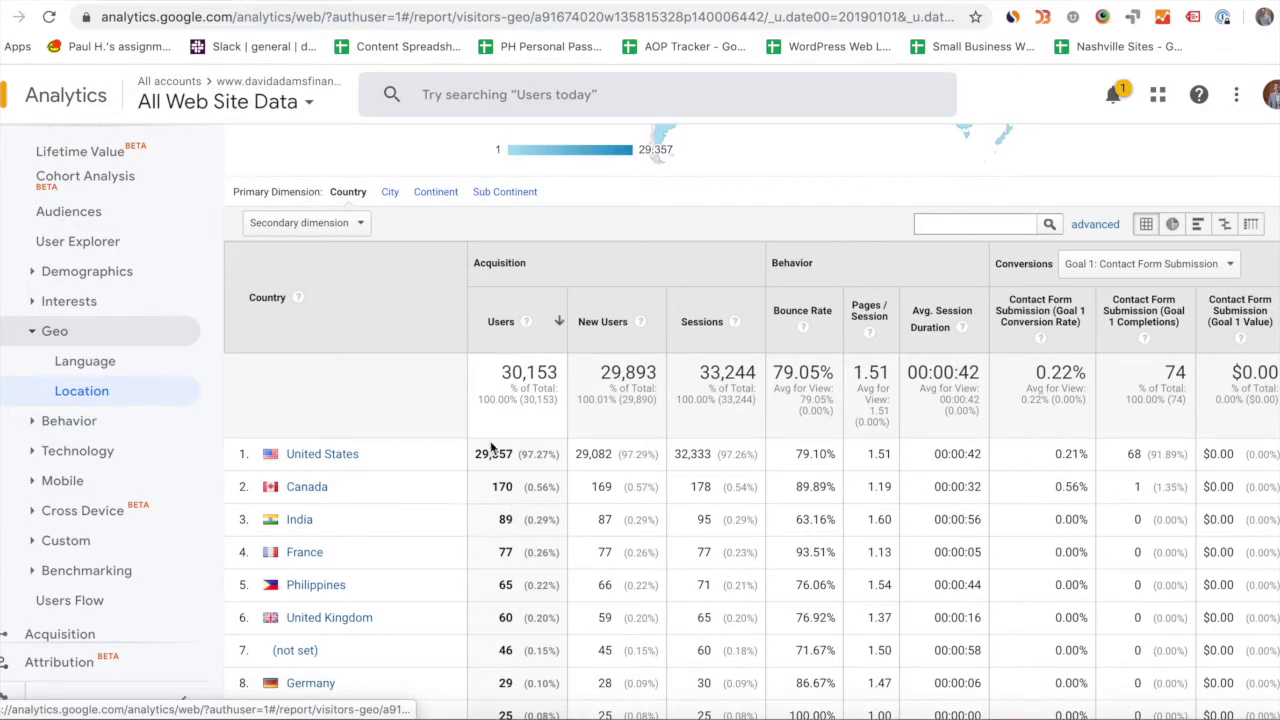
Break the Location report down by City, with Boardman leading at 22,012 users and Nashville at 1,466.
{"action": "left_click", "coordinate": [392, 191]}
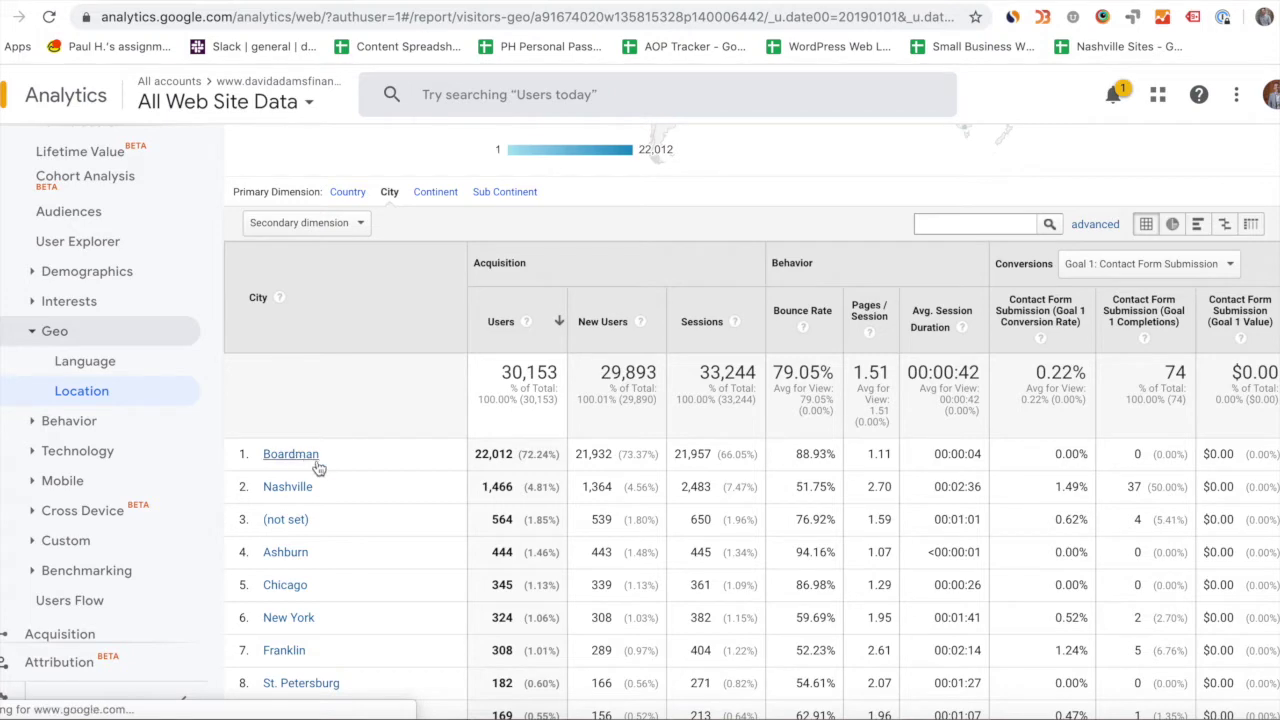
{"action": "scroll", "coordinate": [412, 530], "scroll_direction": "down", "scroll_amount": 1}
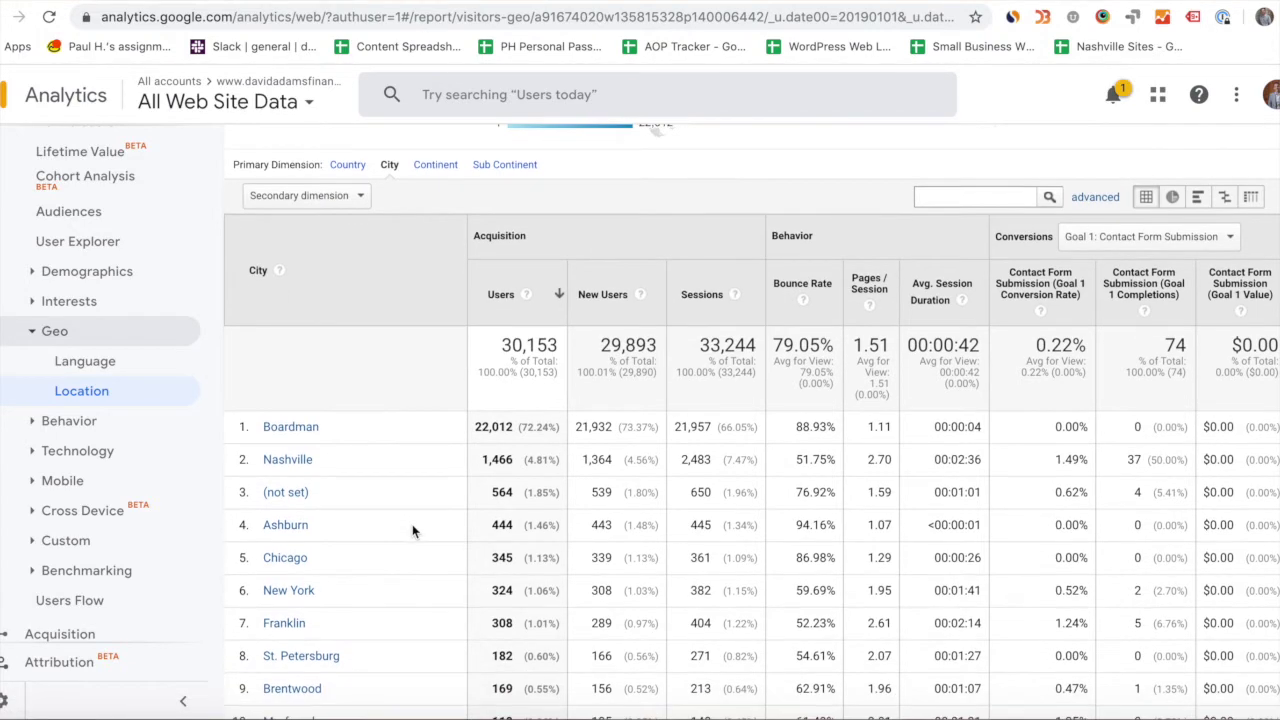
{"action": "scroll", "coordinate": [412, 527], "scroll_direction": "down", "scroll_amount": 1}
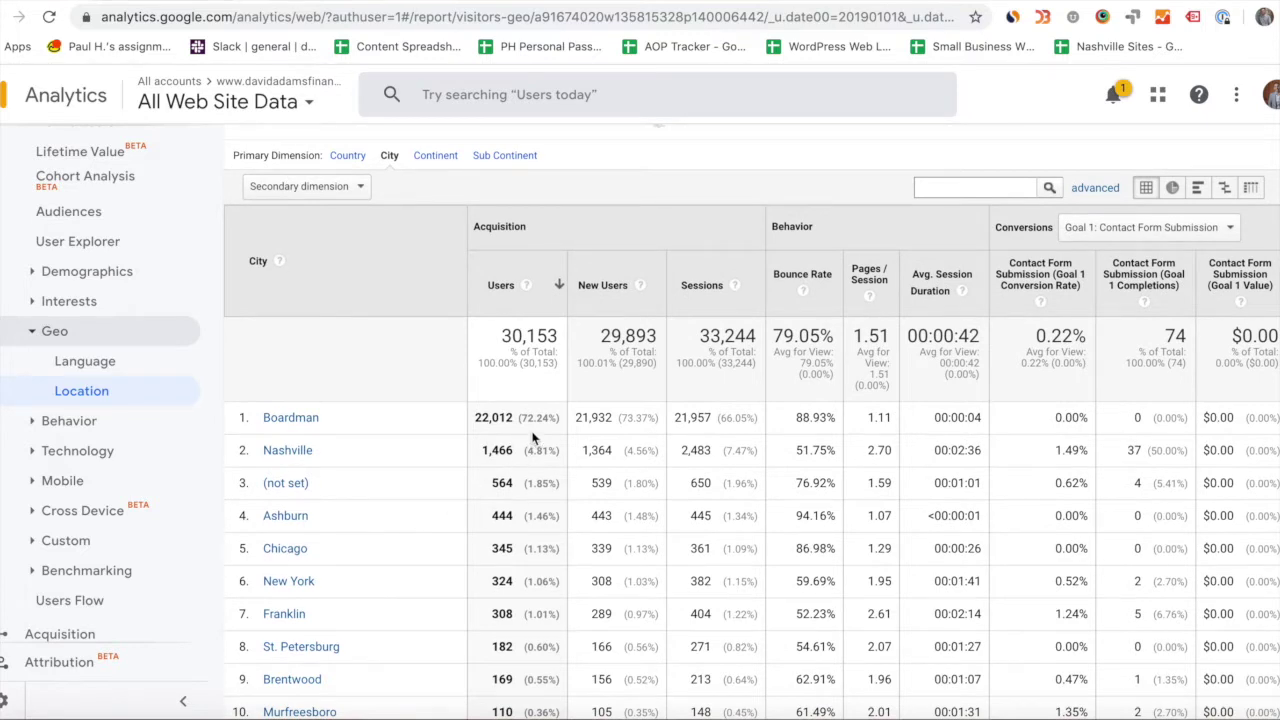
{"action": "scroll", "coordinate": [533, 438], "scroll_direction": "up", "scroll_amount": 1}
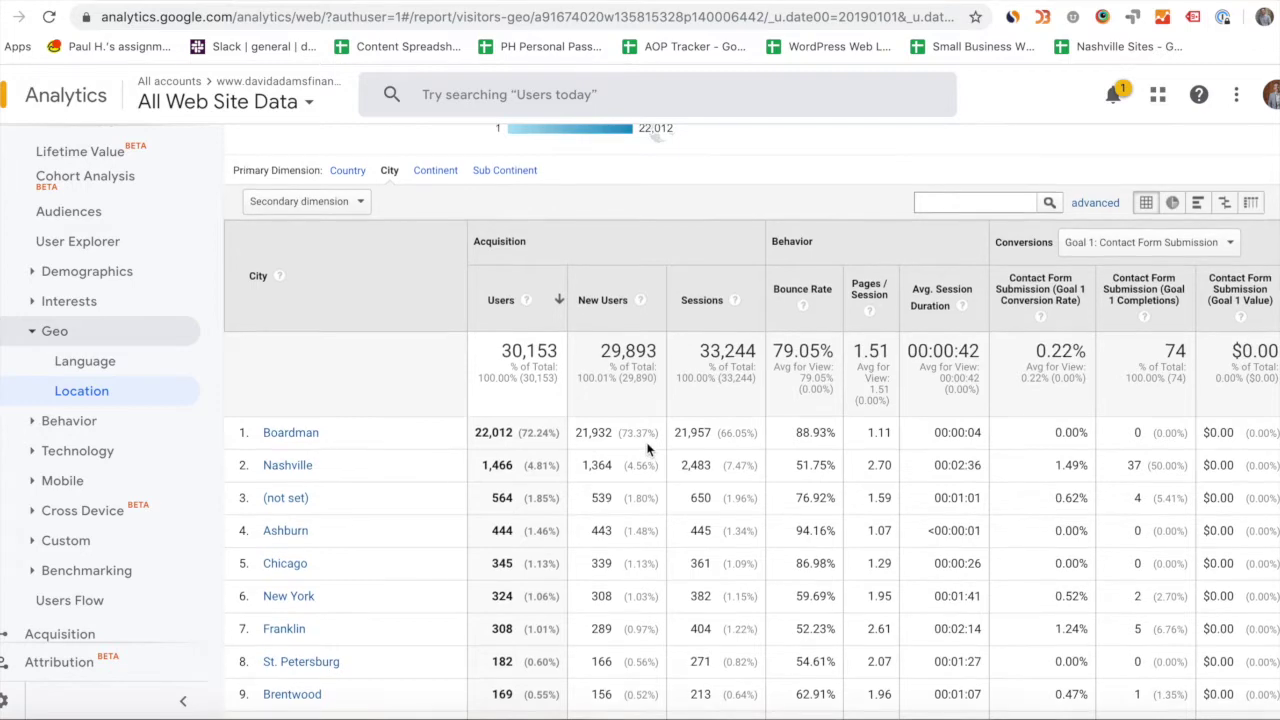
{"action": "scroll", "coordinate": [648, 450], "scroll_direction": "up", "scroll_amount": 1}
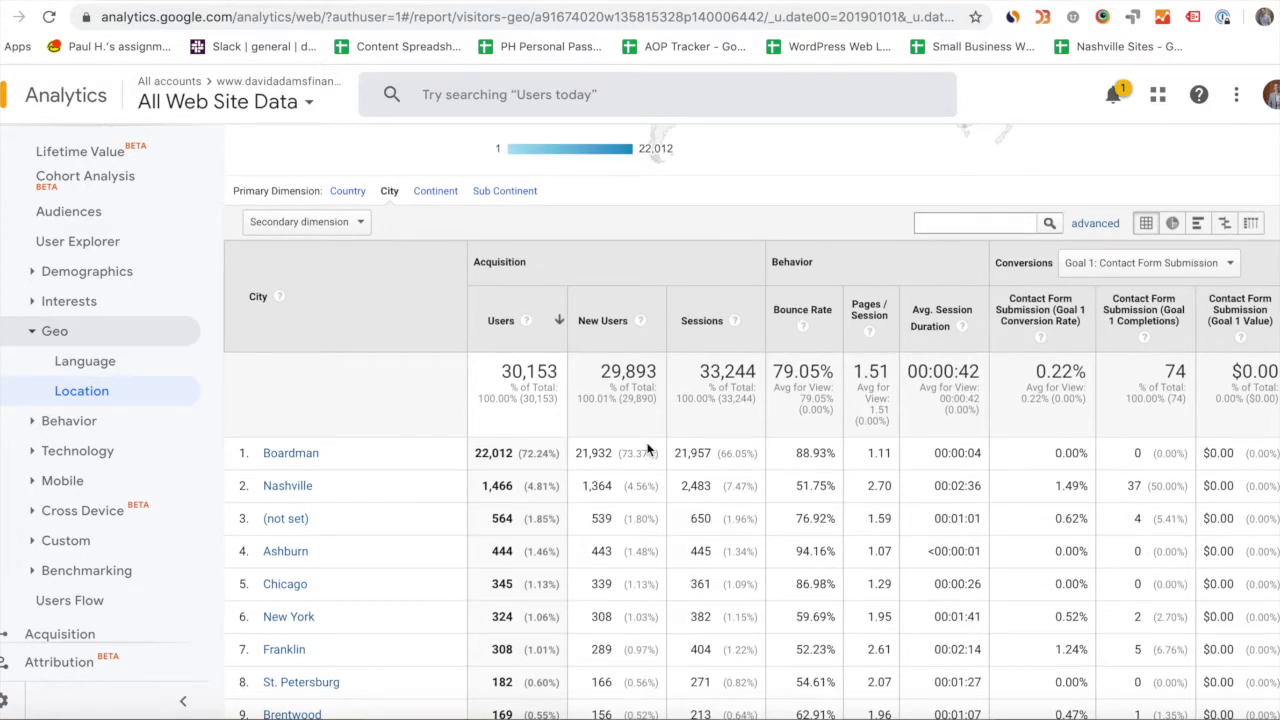
{"action": "scroll", "coordinate": [648, 450], "scroll_direction": "down", "scroll_amount": 1}
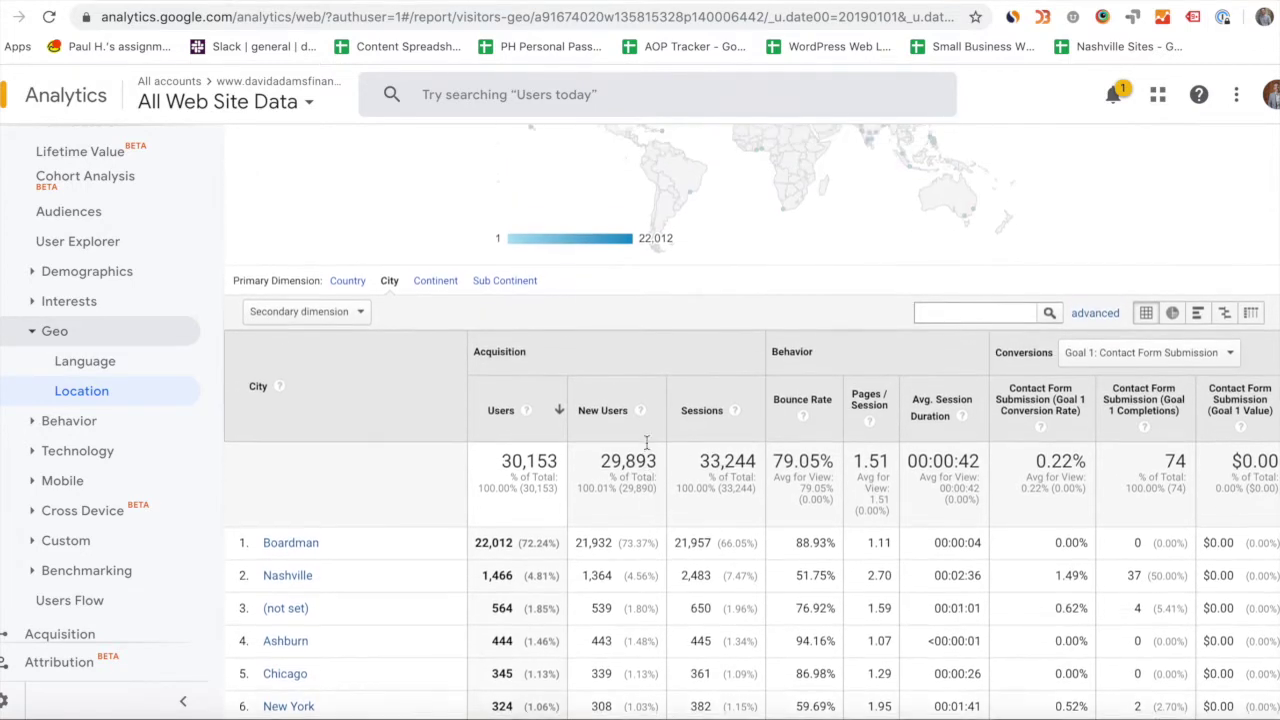
{"action": "scroll", "coordinate": [652, 443], "scroll_direction": "down", "scroll_amount": 1}
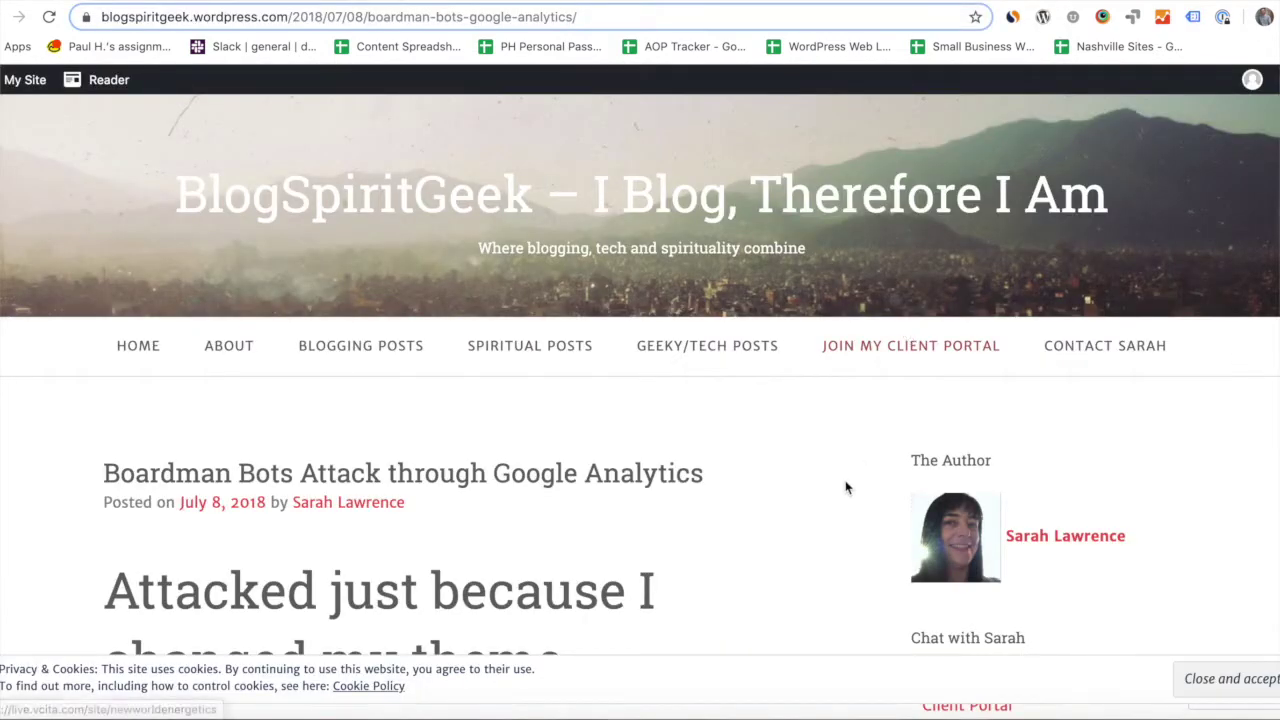
Skim the Bounteous bot-traffic article and Boardman bots post, then close both tabs.
{"action": "scroll", "coordinate": [846, 486], "scroll_direction": "down", "scroll_amount": 2}
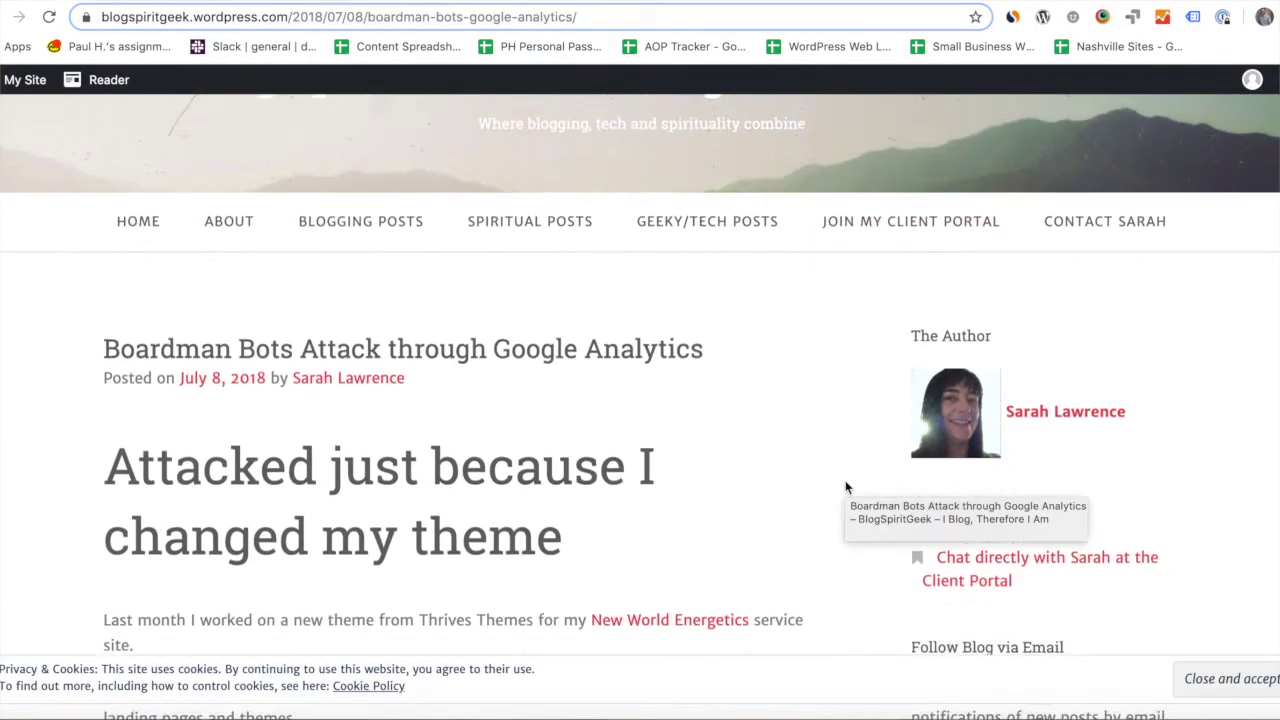
{"action": "scroll", "coordinate": [845, 487], "scroll_direction": "down", "scroll_amount": 3}
{"action": "scroll", "coordinate": [845, 487], "scroll_direction": "down", "scroll_amount": 2}
{"action": "scroll", "coordinate": [842, 505], "scroll_direction": "up", "scroll_amount": 2}
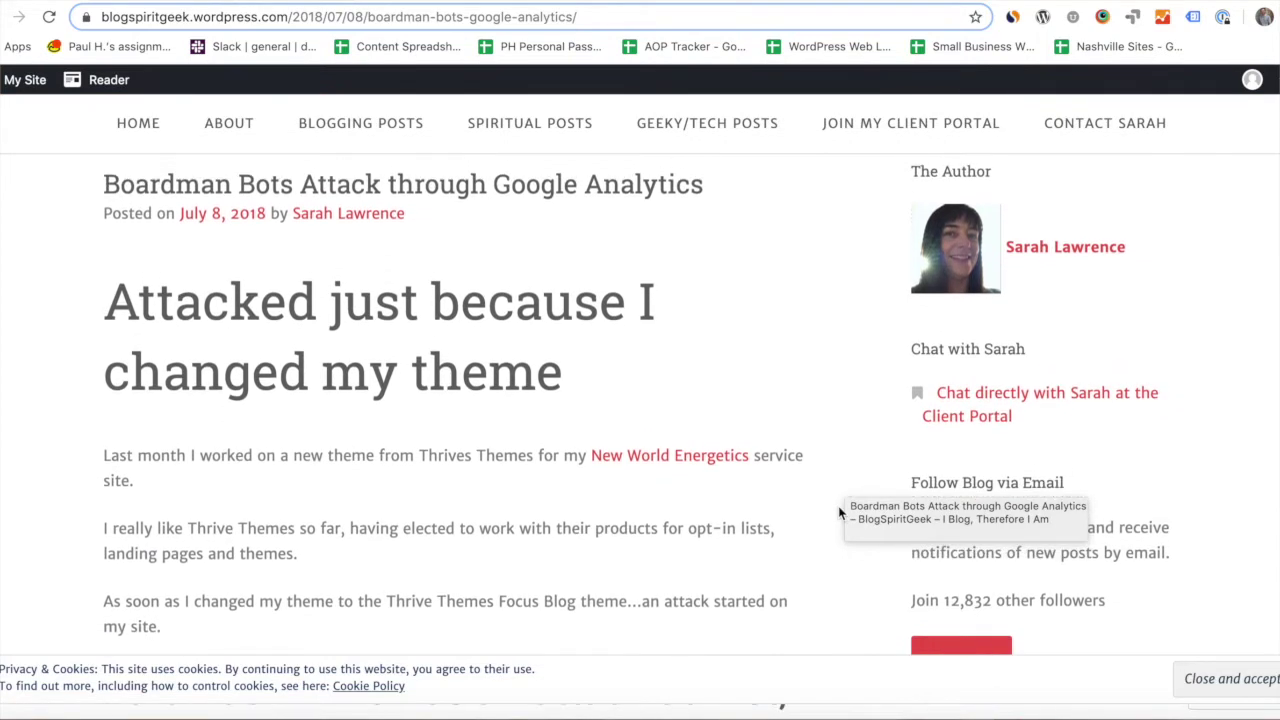
{"action": "scroll", "coordinate": [840, 512], "scroll_direction": "down", "scroll_amount": 10}
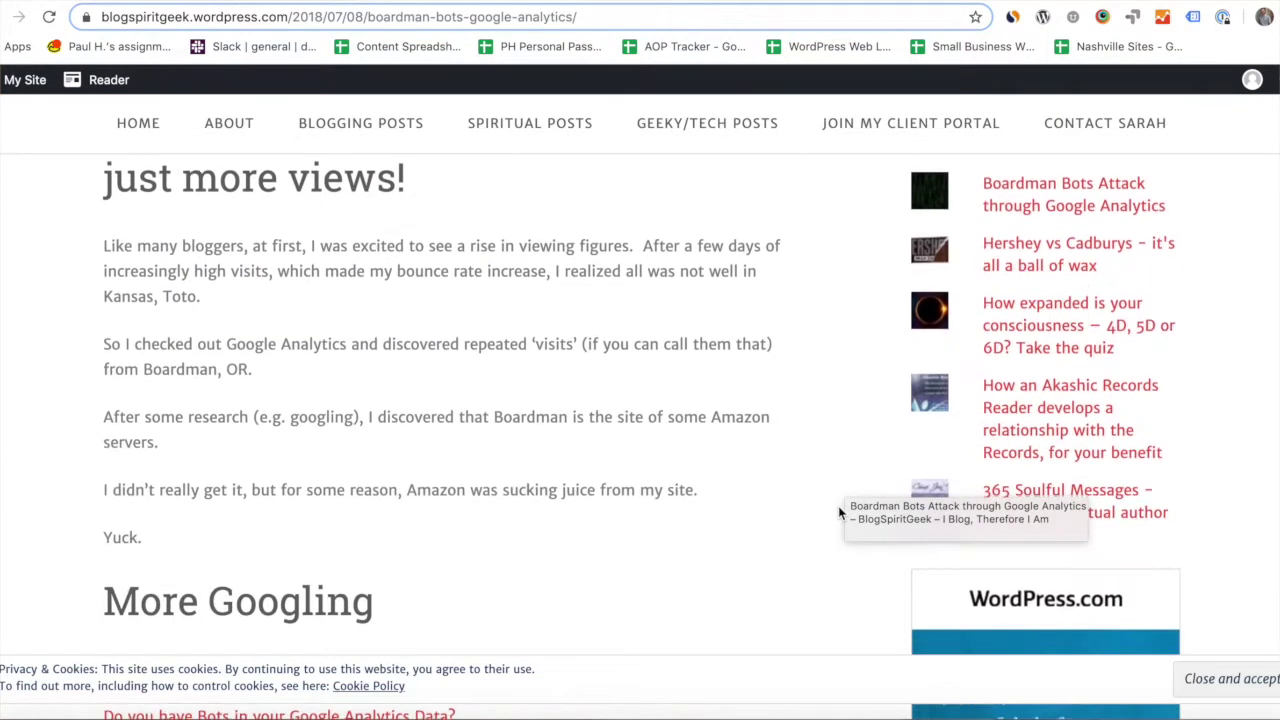
{"action": "scroll", "coordinate": [839, 507], "scroll_direction": "down", "scroll_amount": 8}
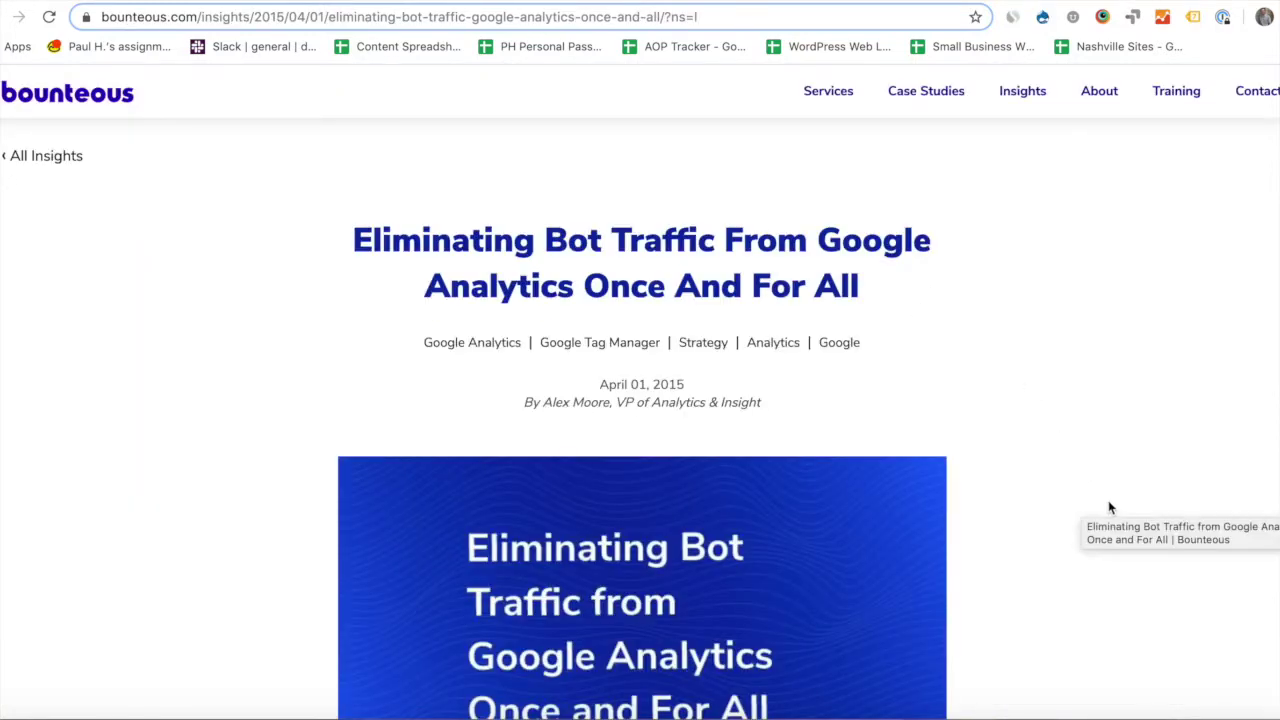
{"action": "scroll", "coordinate": [1108, 505], "scroll_direction": "down", "scroll_amount": 9}
{"action": "scroll", "coordinate": [1108, 508], "scroll_direction": "down", "scroll_amount": 17}
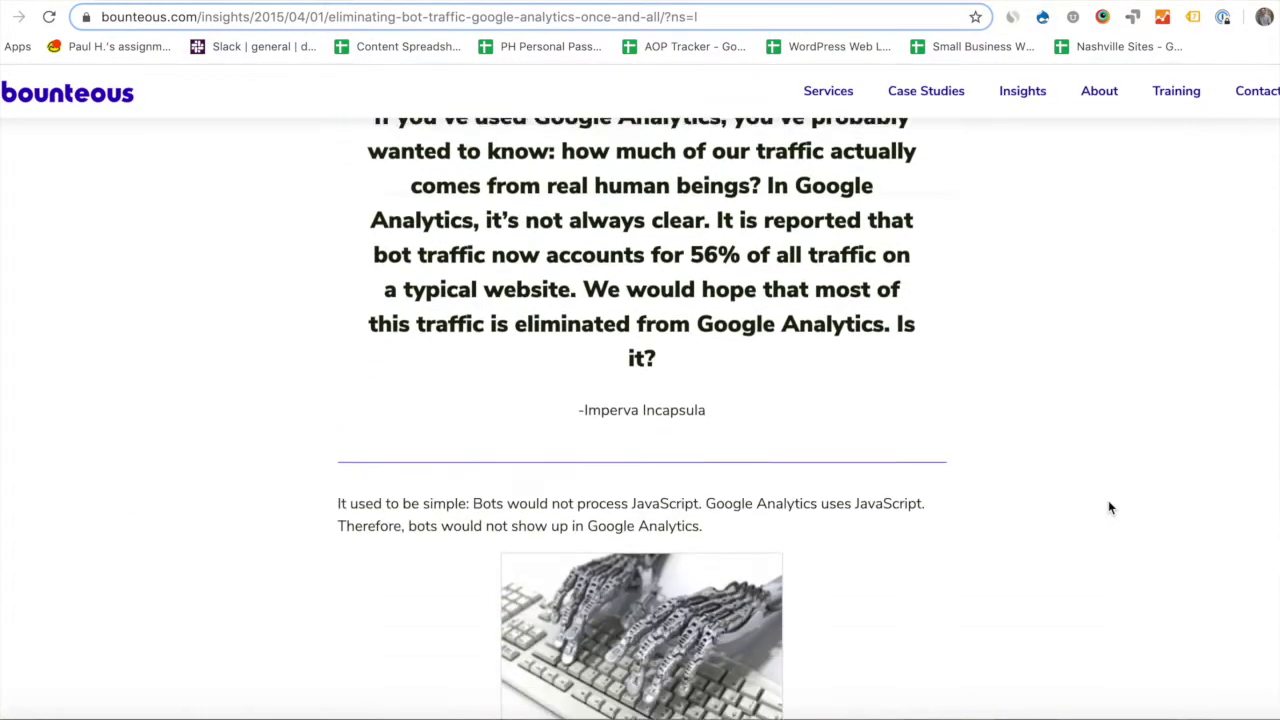
{"action": "scroll", "coordinate": [1108, 508], "scroll_direction": "down", "scroll_amount": 15}
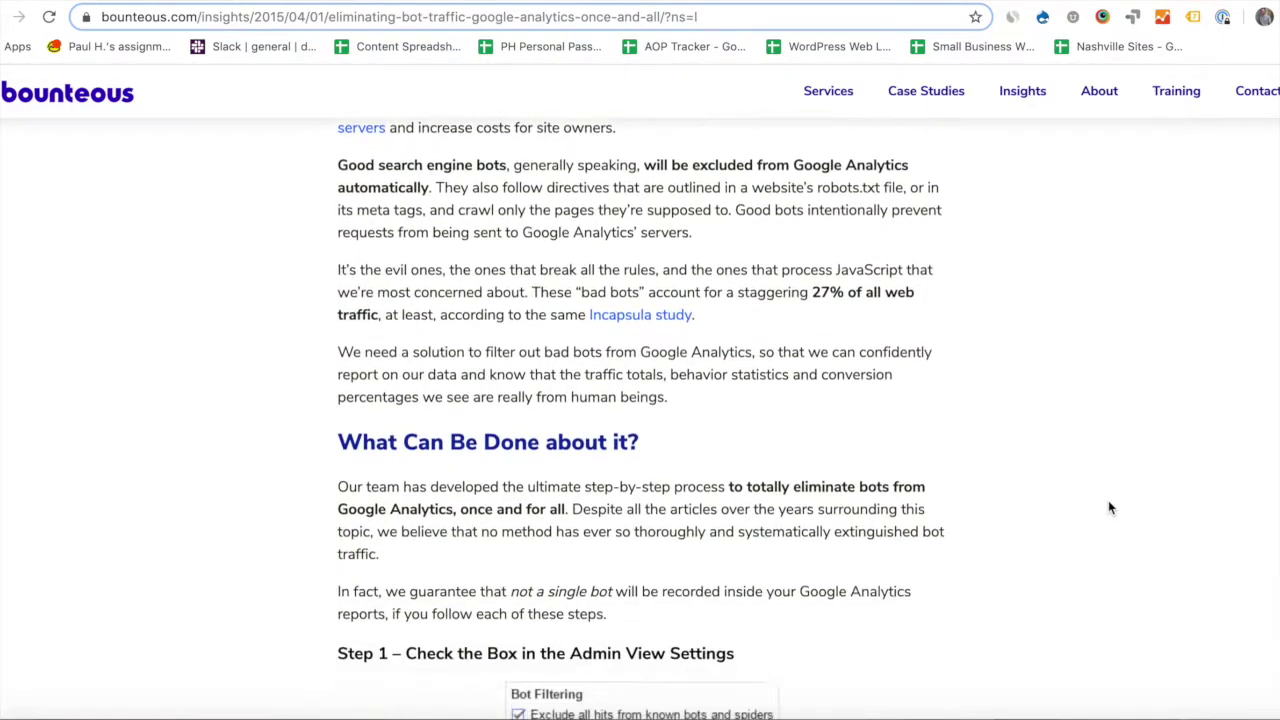
{"action": "scroll", "coordinate": [1108, 508], "scroll_direction": "down", "scroll_amount": 20}
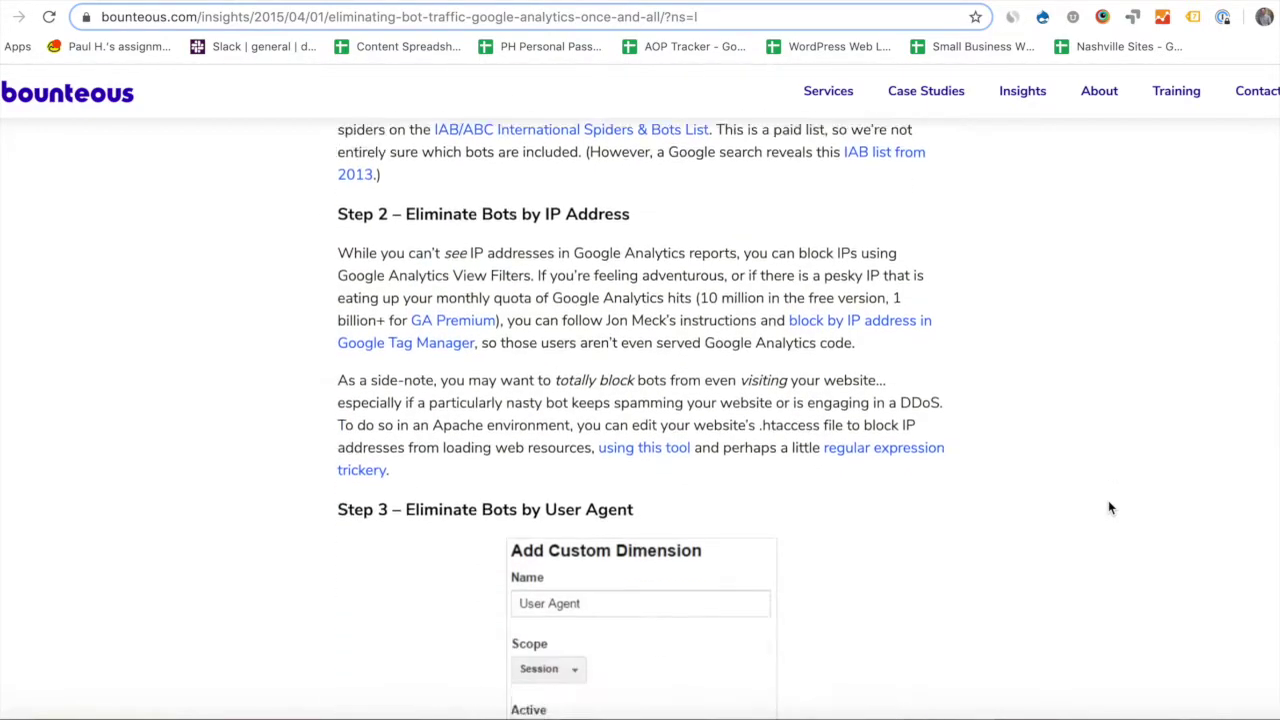
{"action": "scroll", "coordinate": [1108, 508], "scroll_direction": "down", "scroll_amount": 20}
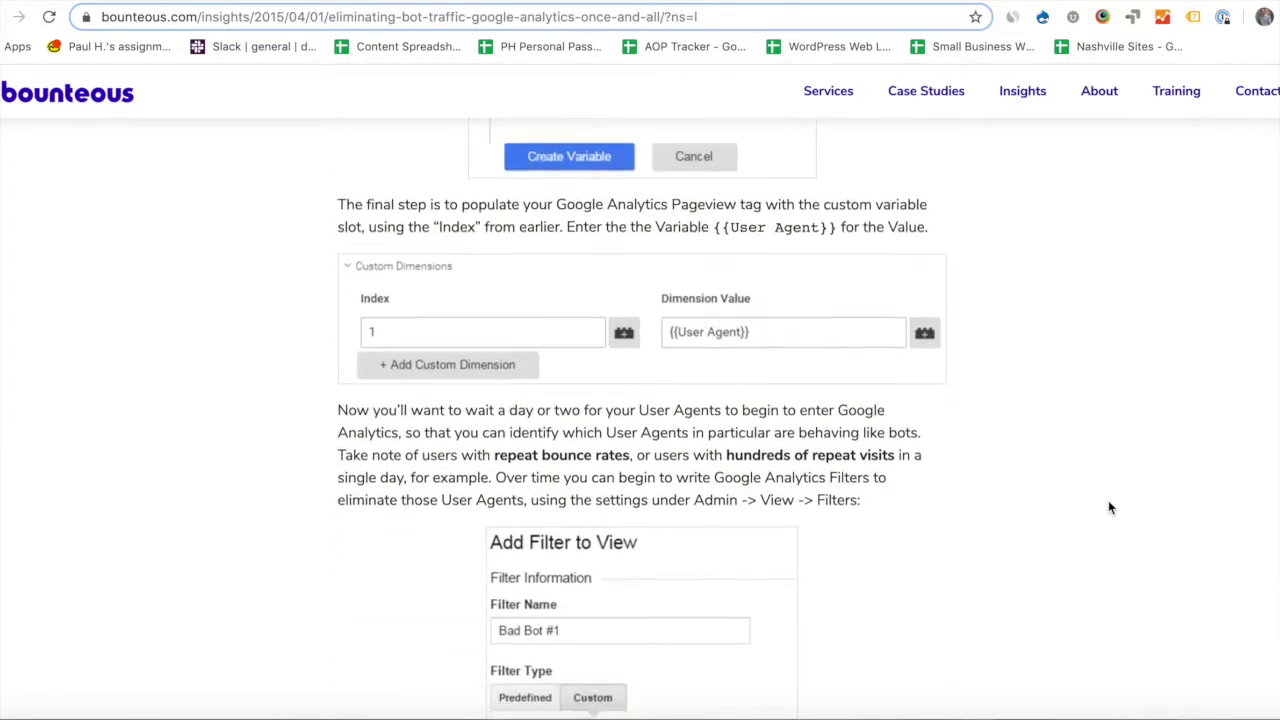
{"action": "scroll", "coordinate": [1108, 508], "scroll_direction": "down", "scroll_amount": 7}
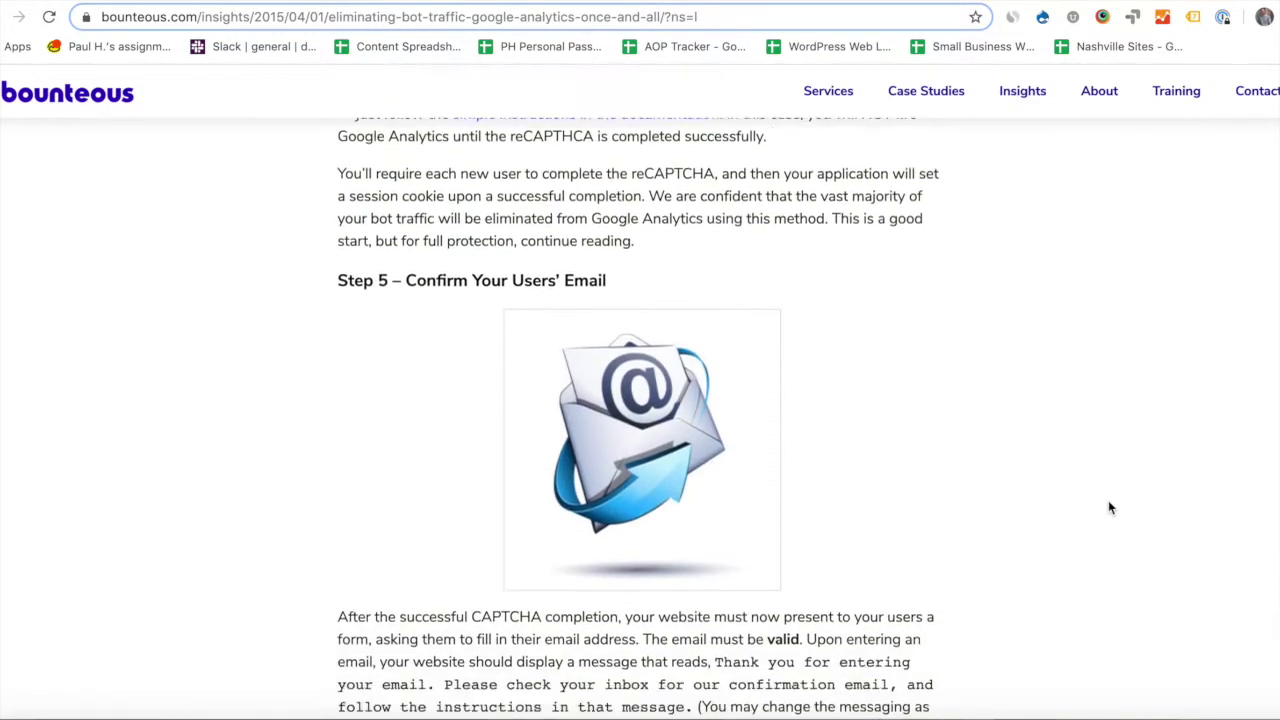
{"action": "key", "text": "ctrl+w"}
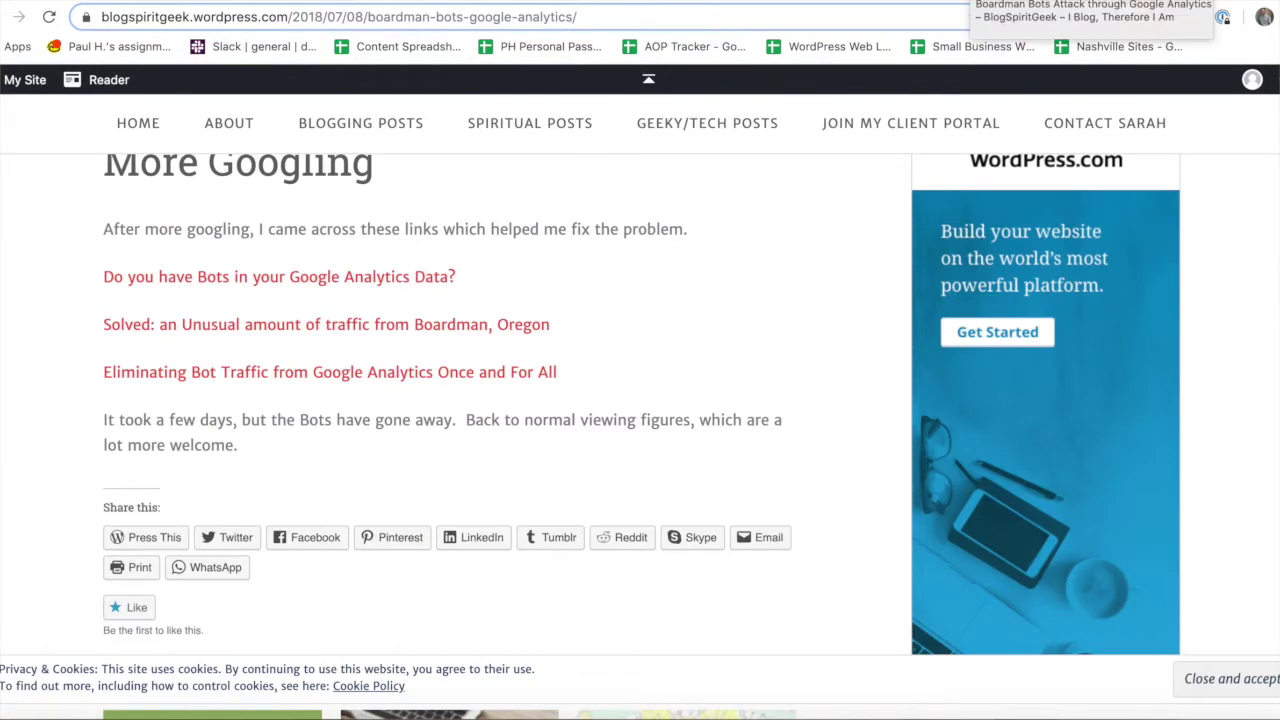
{"action": "key", "text": "ctrl+w"}
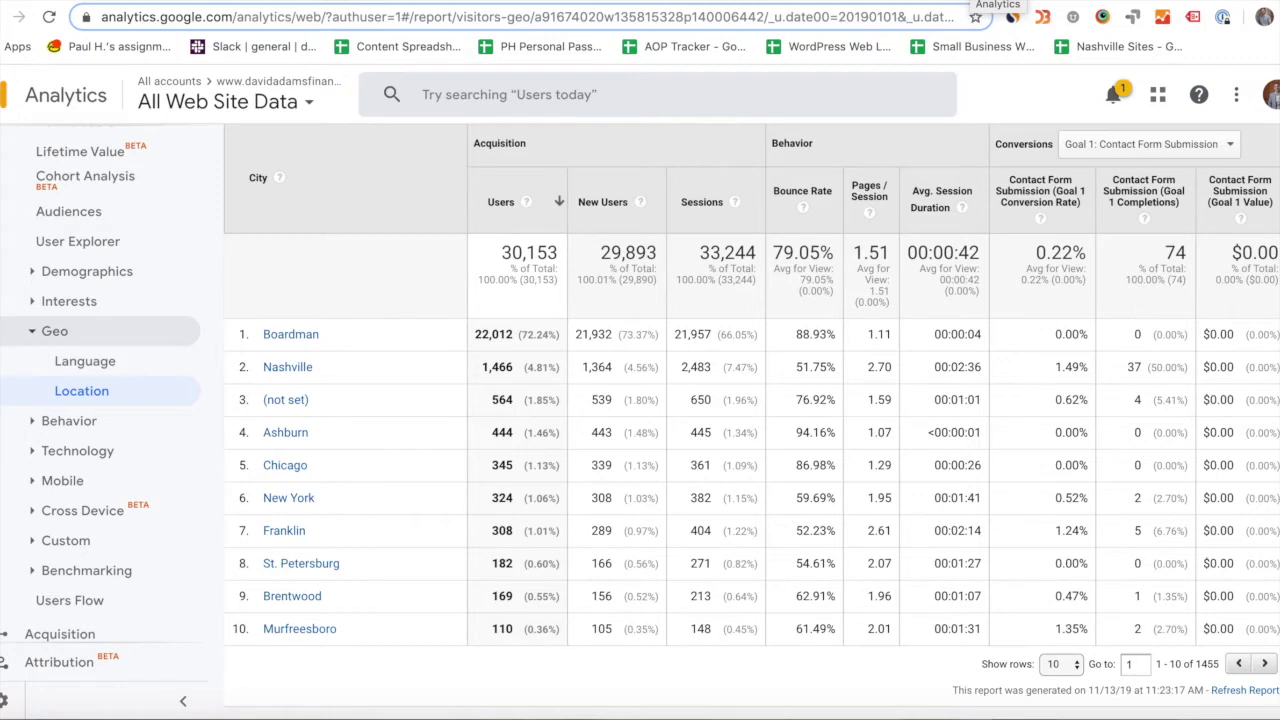
Tick 'Exclude all hits from known bots and spiders' in the All Web Site Data view settings.
{"action": "left_click", "coordinate": [4, 700]}
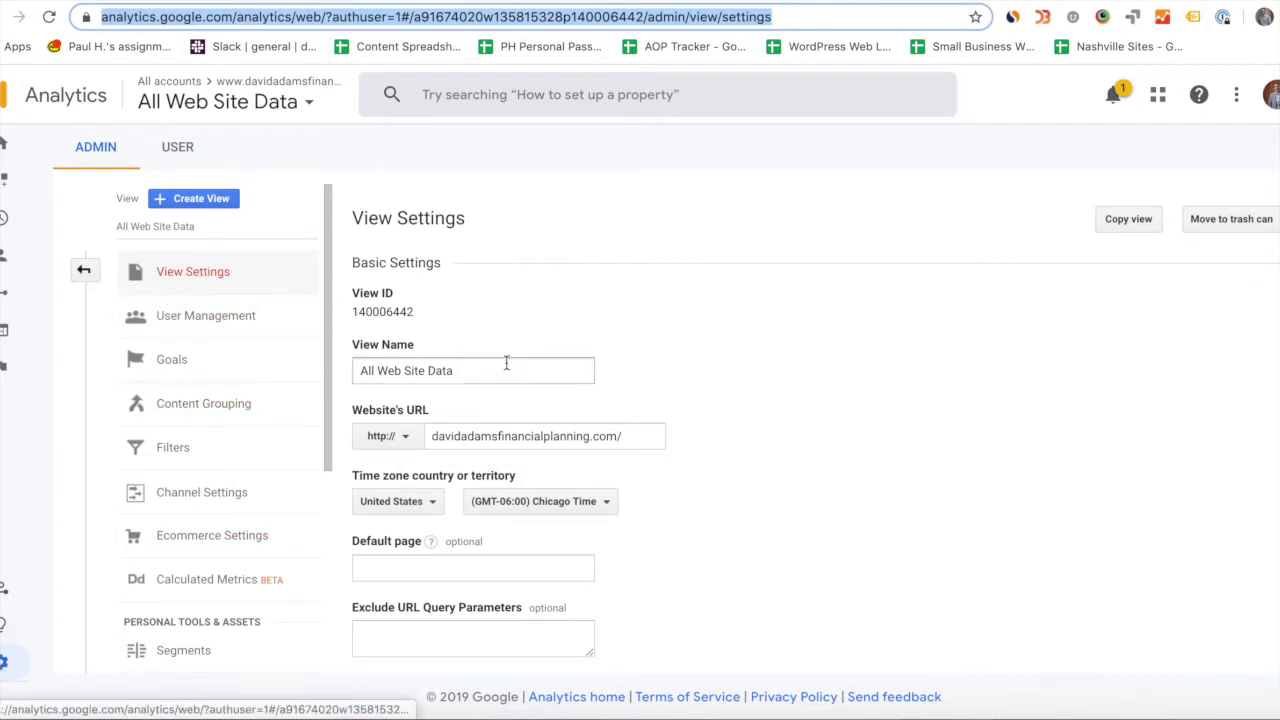
{"action": "scroll", "coordinate": [837, 520], "scroll_direction": "down", "scroll_amount": 1}
{"action": "scroll", "coordinate": [837, 520], "scroll_direction": "down", "scroll_amount": 3}
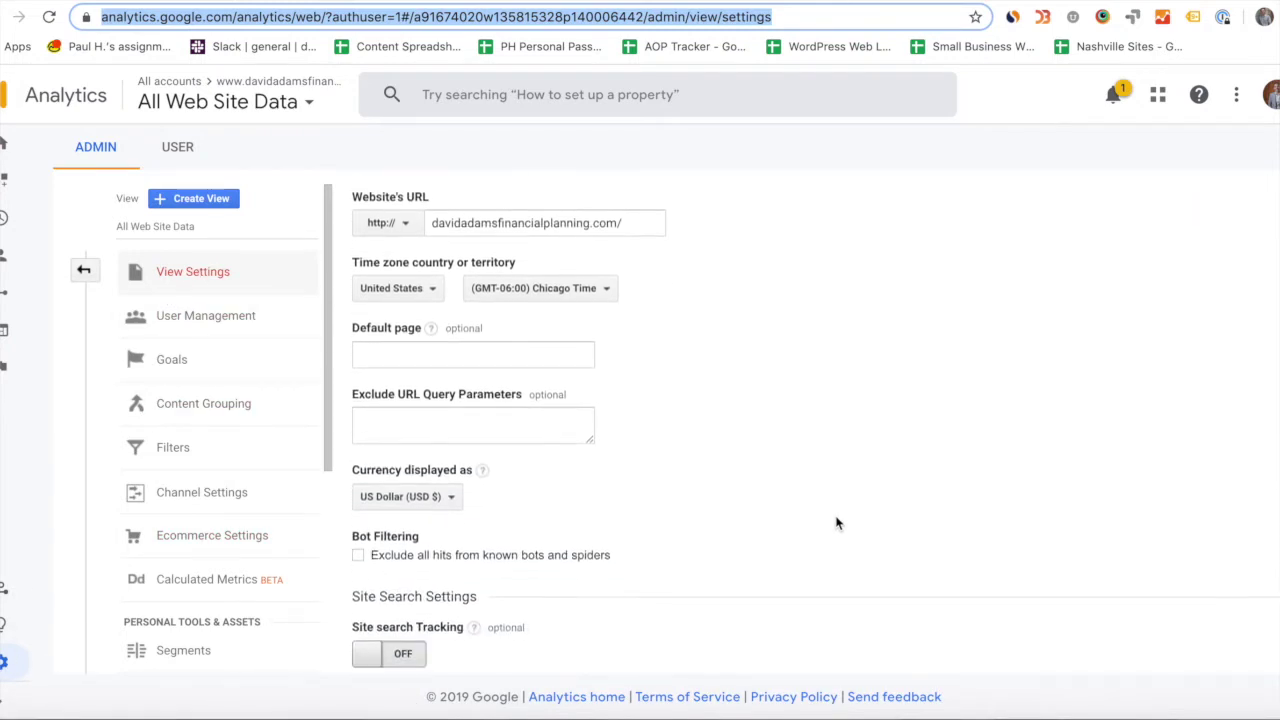
{"action": "left_click", "coordinate": [358, 530]}
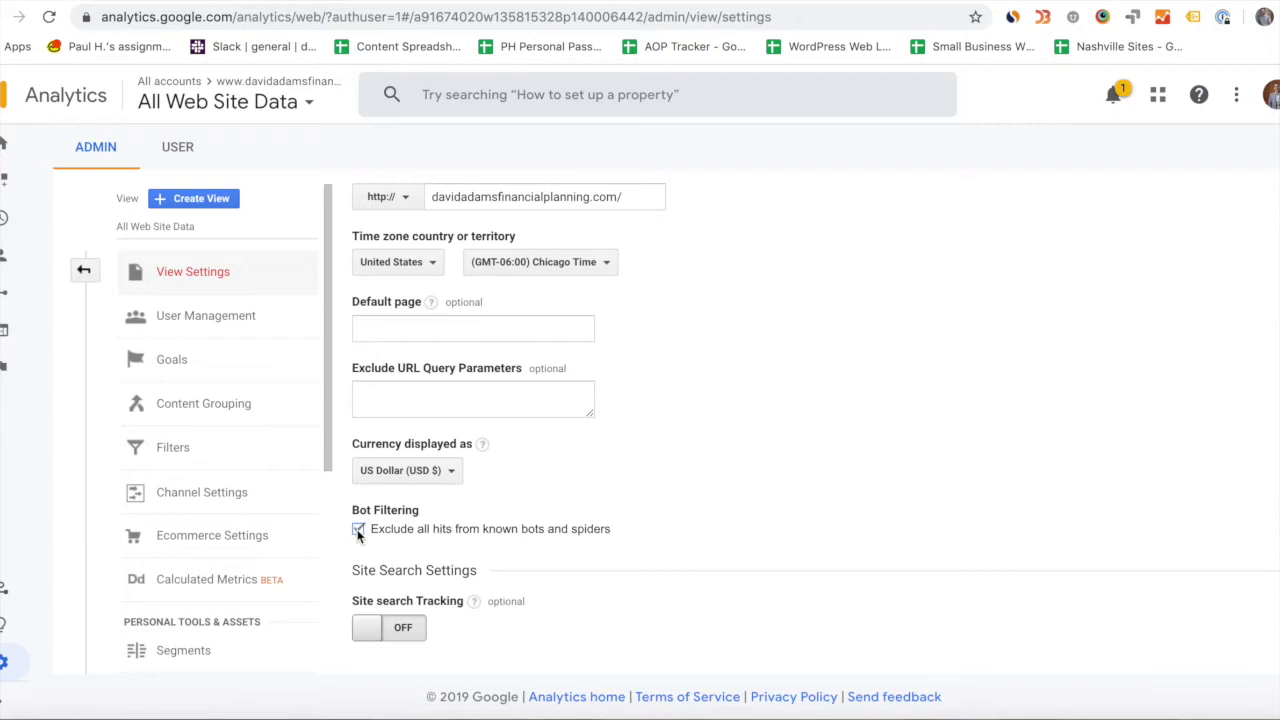
{"action": "left_click", "coordinate": [83, 282]}
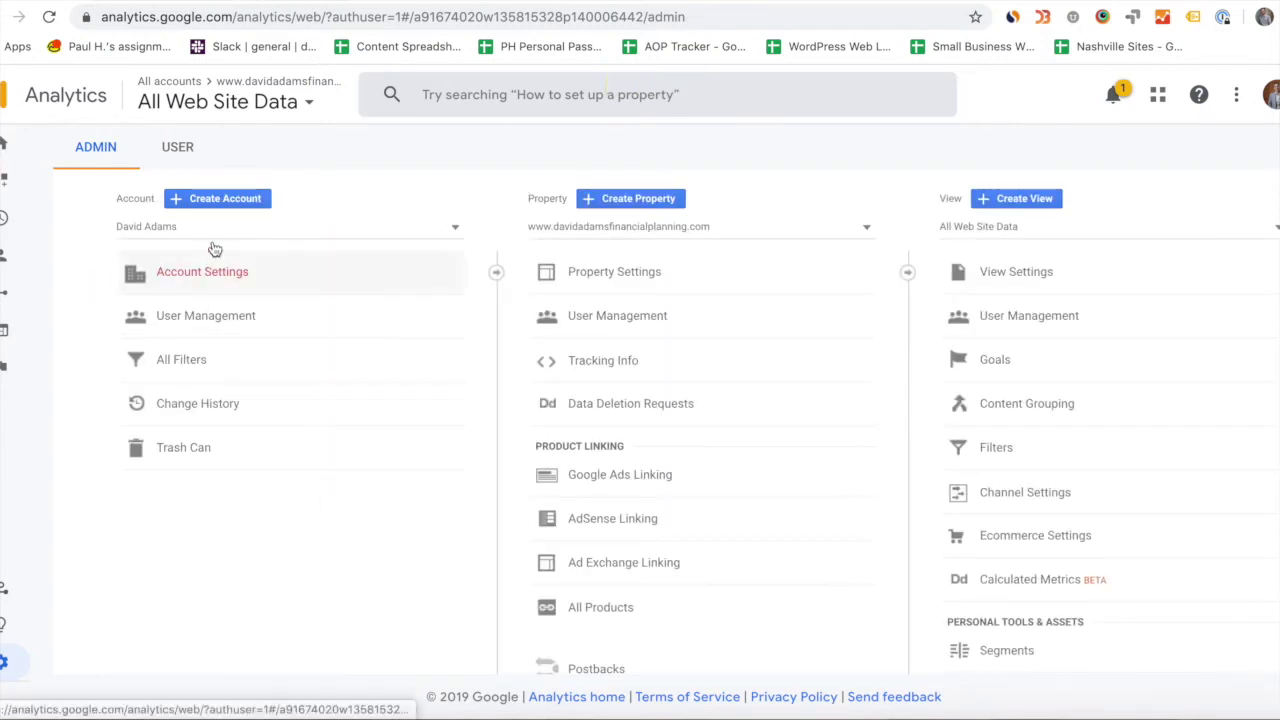
Reopen the All Web Site Data view settings and make sure Bot Filtering is ticked.
{"action": "left_click", "coordinate": [1068, 289]}
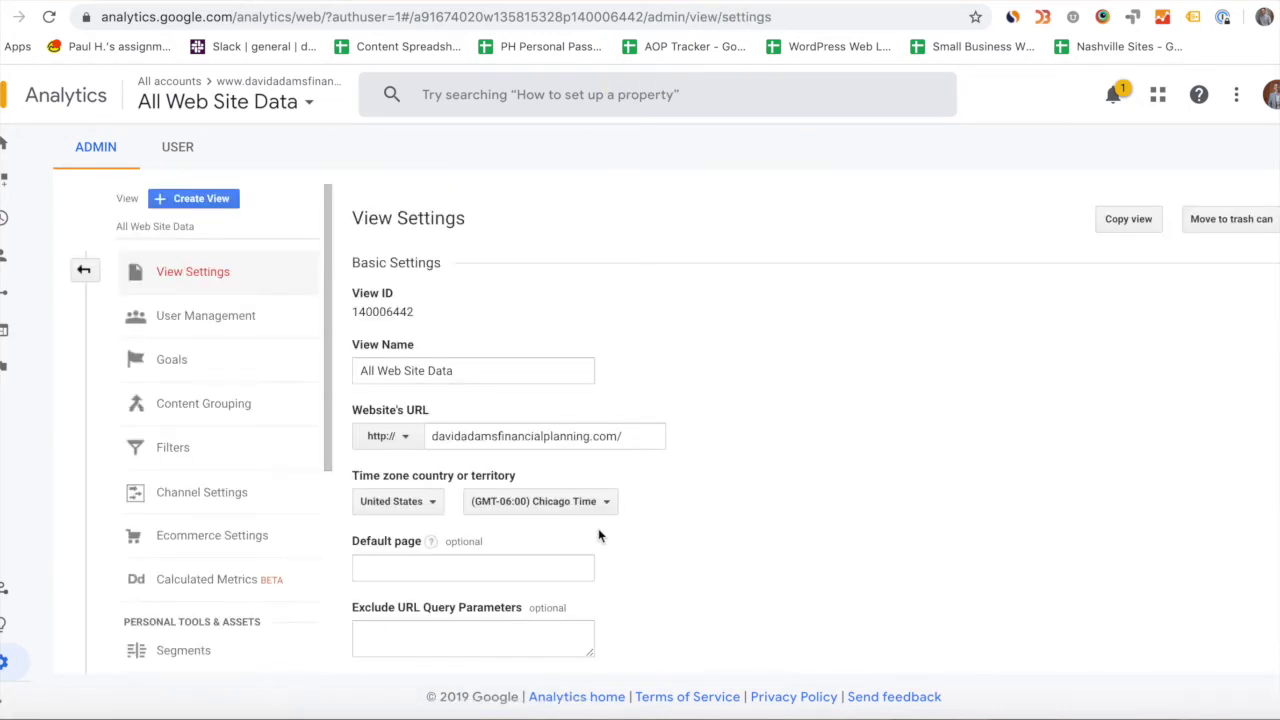
{"action": "scroll", "coordinate": [600, 531], "scroll_direction": "down", "scroll_amount": 5}
{"action": "scroll", "coordinate": [543, 528], "scroll_direction": "down", "scroll_amount": 1}
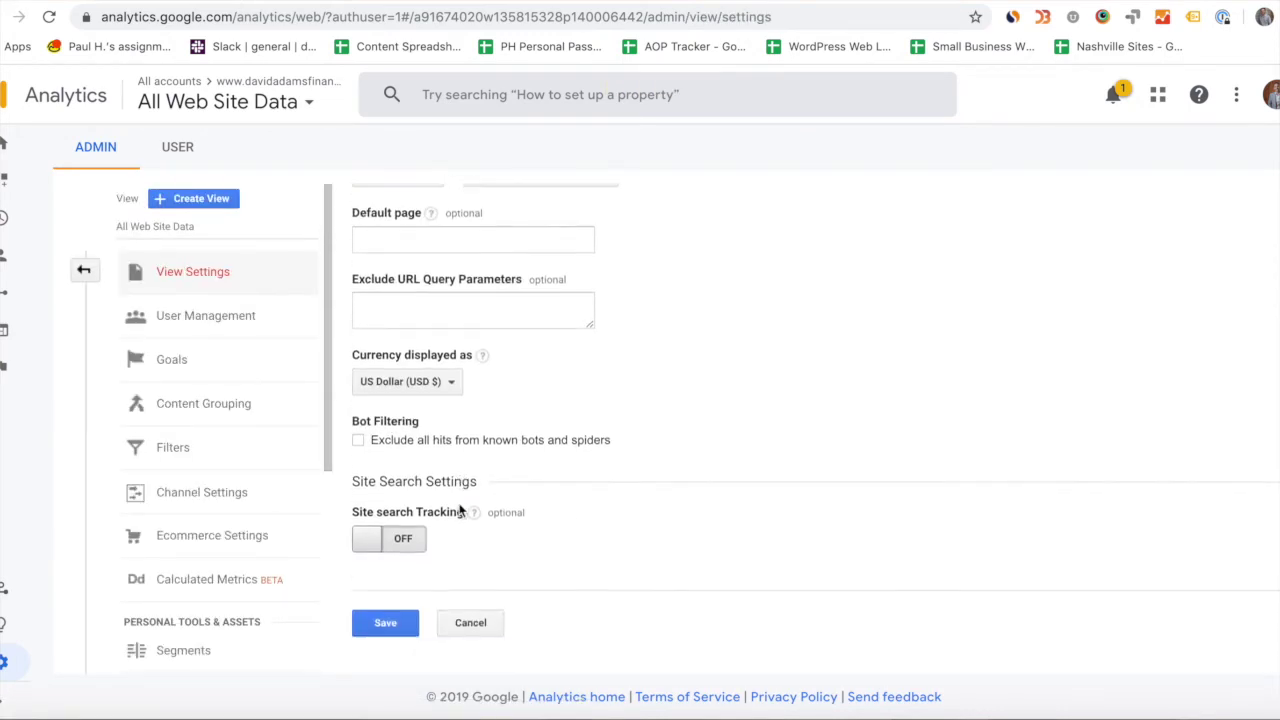
{"action": "left_click", "coordinate": [358, 441]}
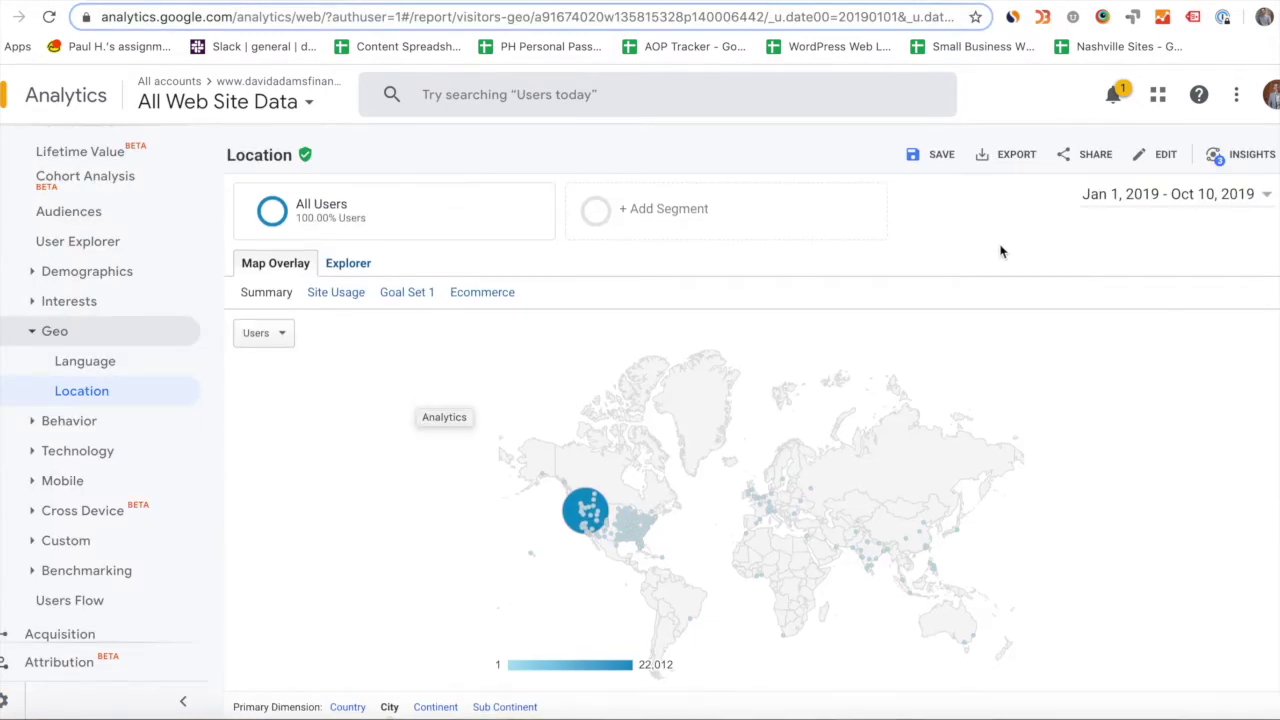
Set the city report's date range to Oct 11 – Nov 13, 2019, leaving Boardman at 5,317 of 6,443 users.
{"action": "left_click", "coordinate": [1265, 195]}
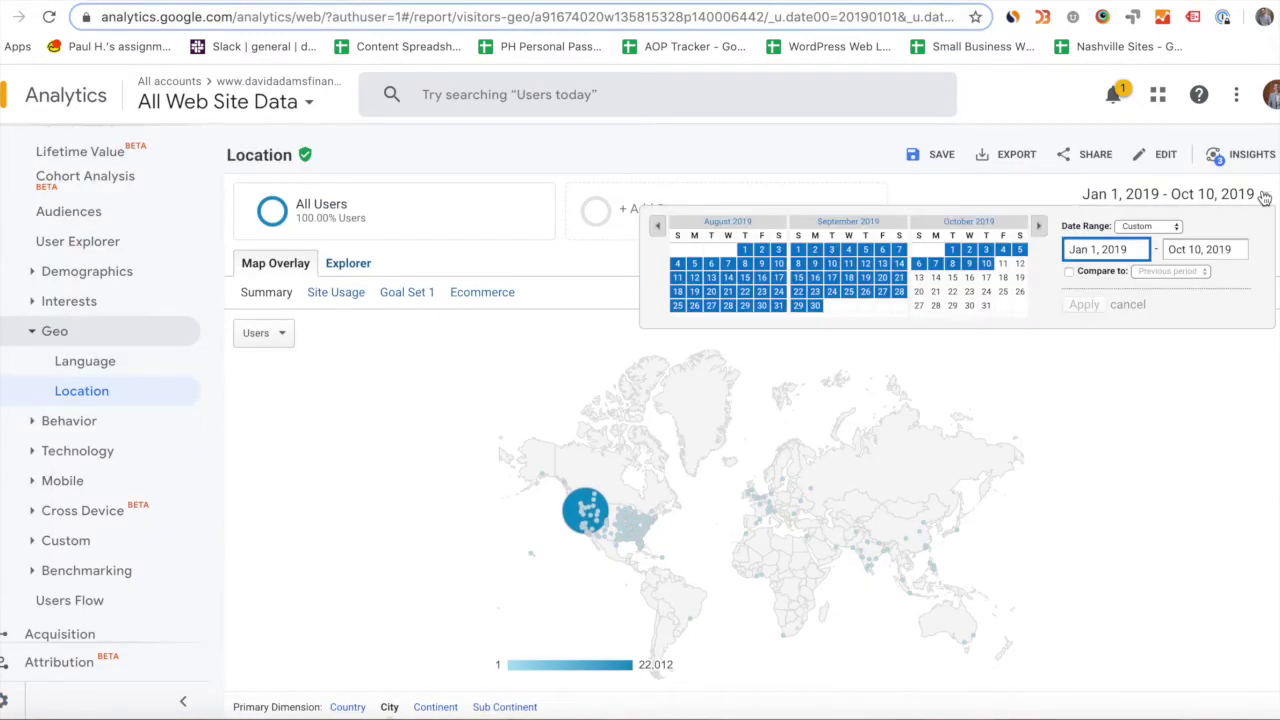
{"action": "left_click", "coordinate": [1002, 263]}
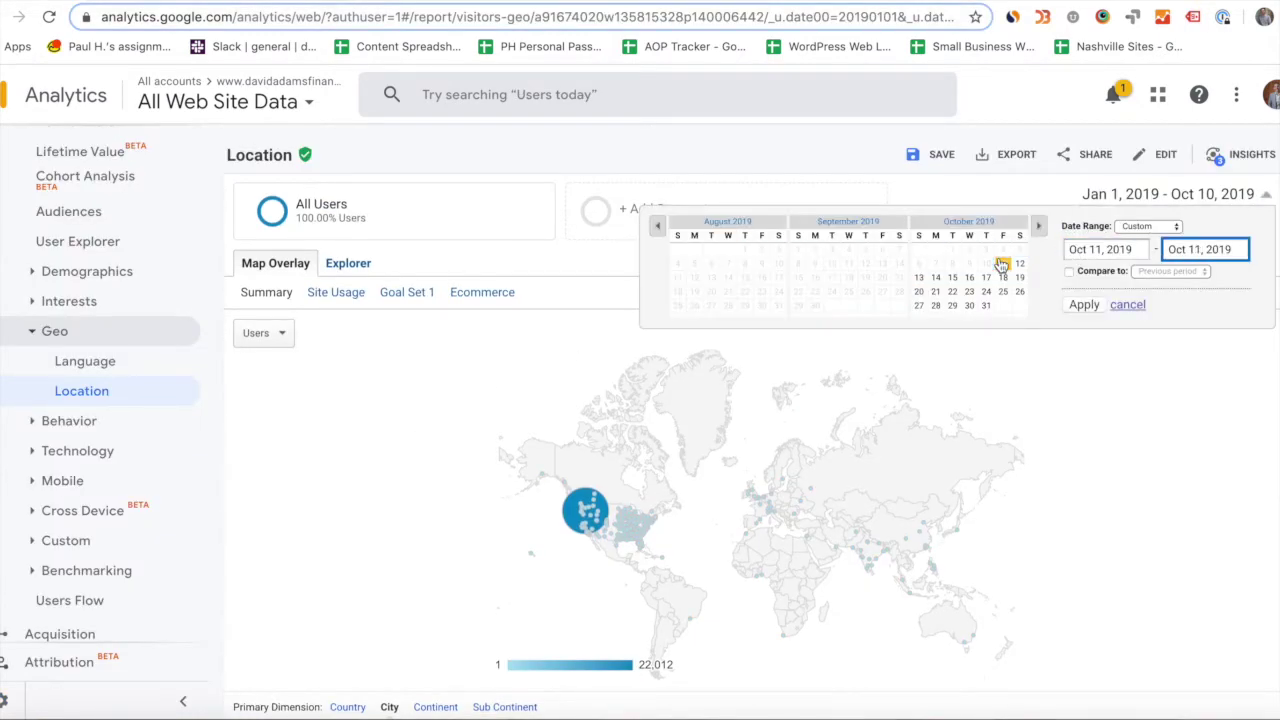
{"action": "left_click", "coordinate": [1039, 227]}
{"action": "left_click", "coordinate": [969, 277]}
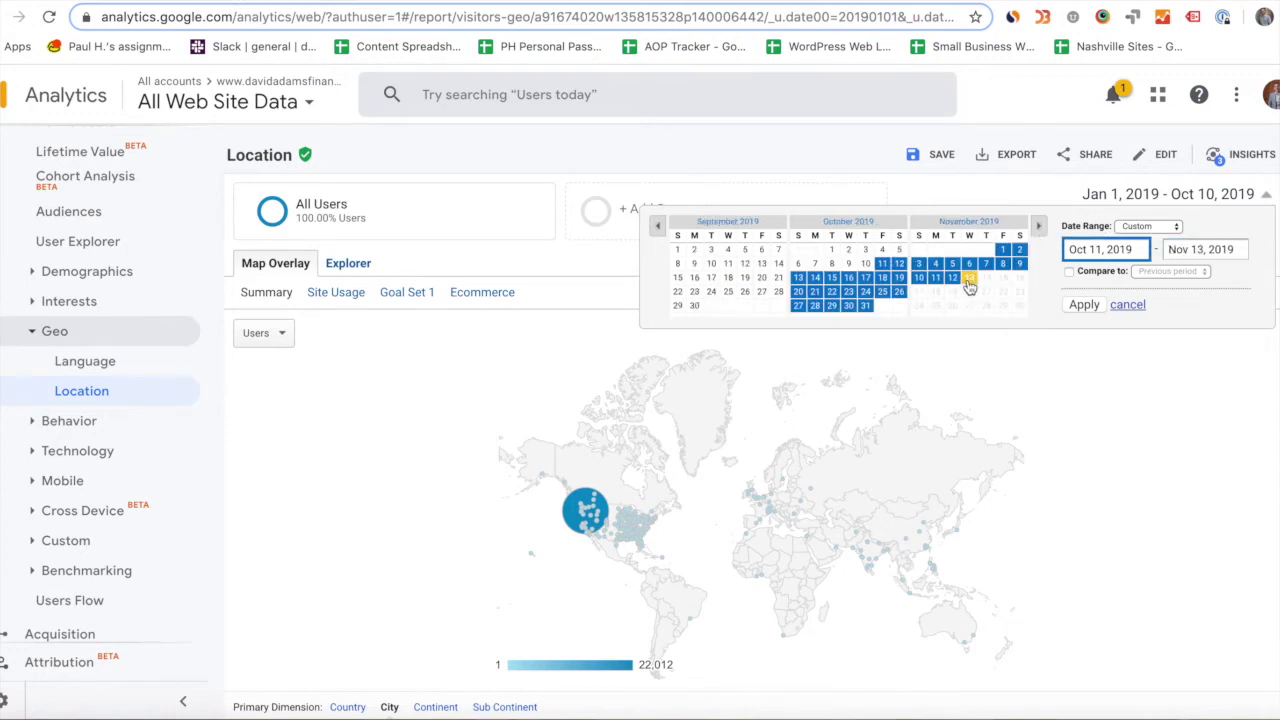
{"action": "left_click", "coordinate": [1084, 304]}
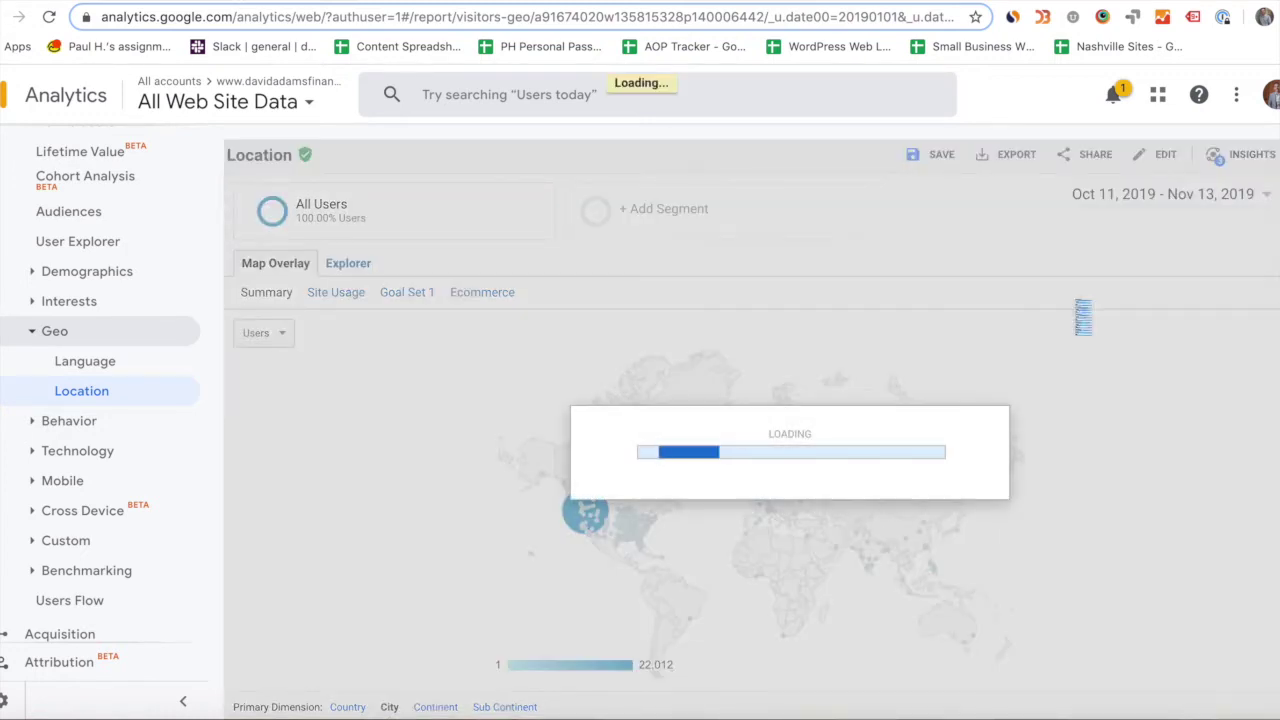
{"action": "scroll", "coordinate": [1065, 370], "scroll_direction": "down", "scroll_amount": 5}
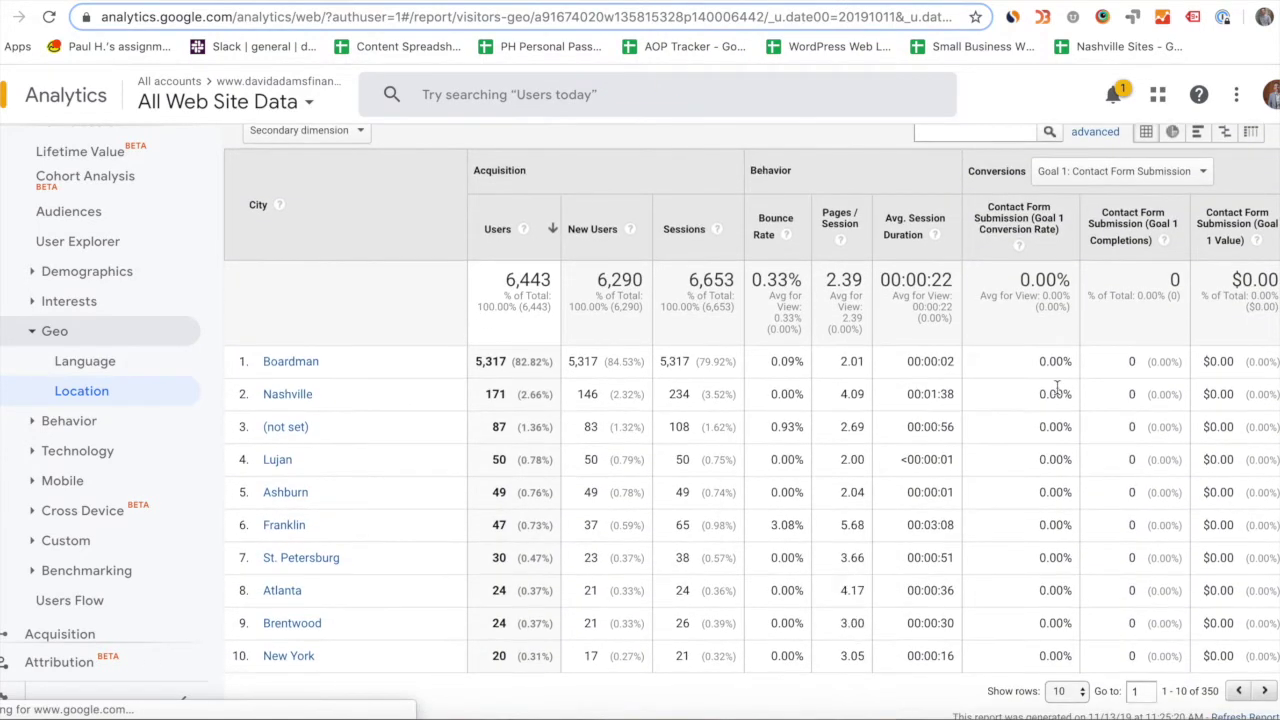
{"action": "scroll", "coordinate": [1058, 393], "scroll_direction": "up", "scroll_amount": 6}
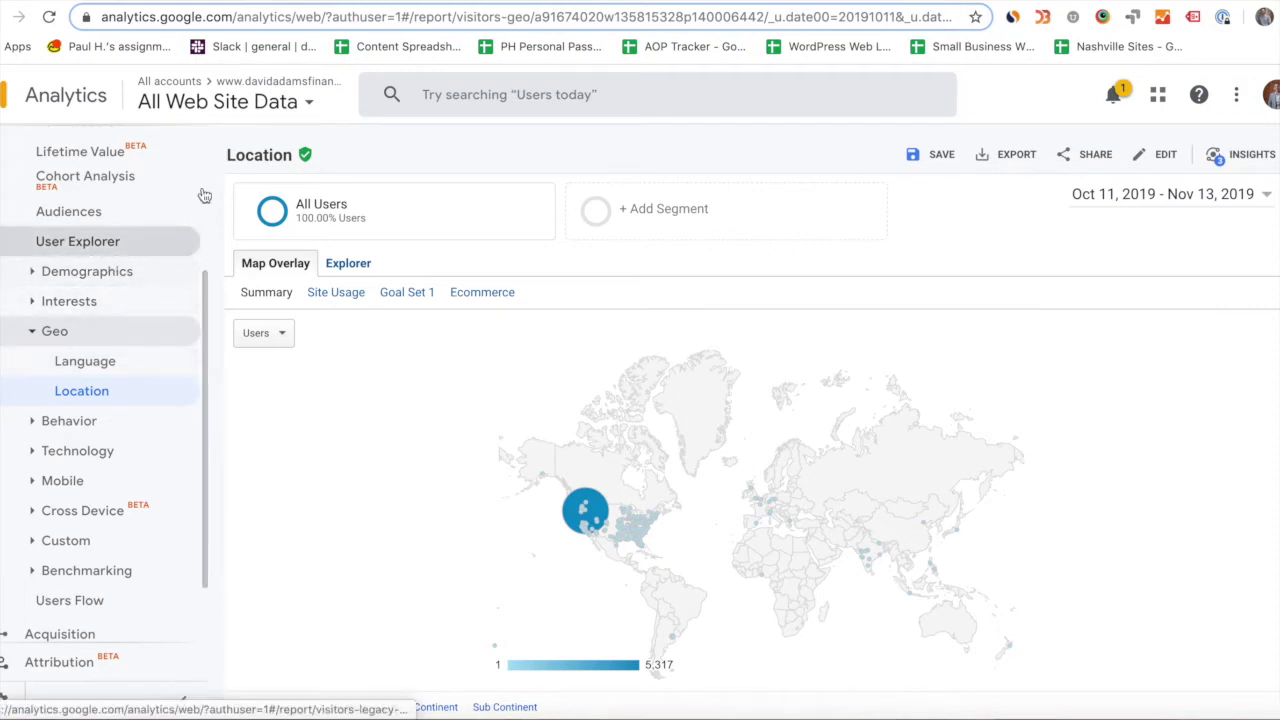
{"action": "left_click", "coordinate": [265, 114]}
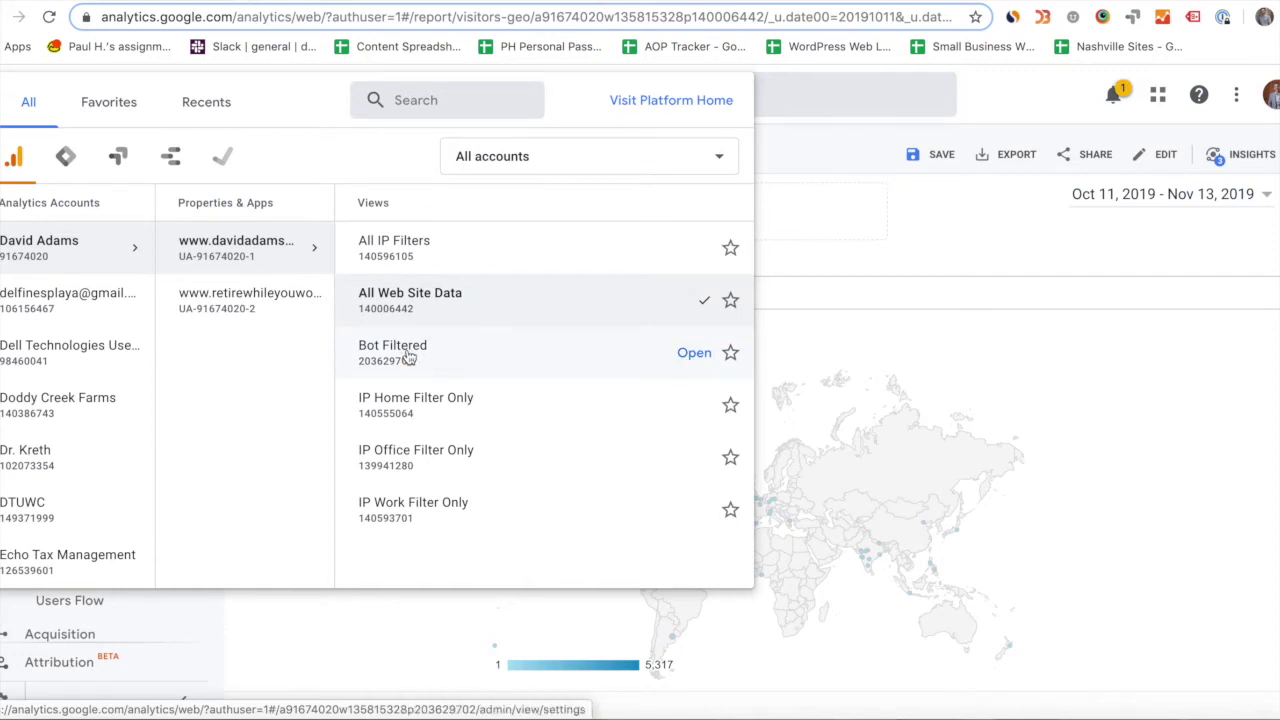
Switch to the Bot Filtered view, where Boardman drops to 19 users and Nashville leads with 171.
{"action": "left_click", "coordinate": [408, 352]}
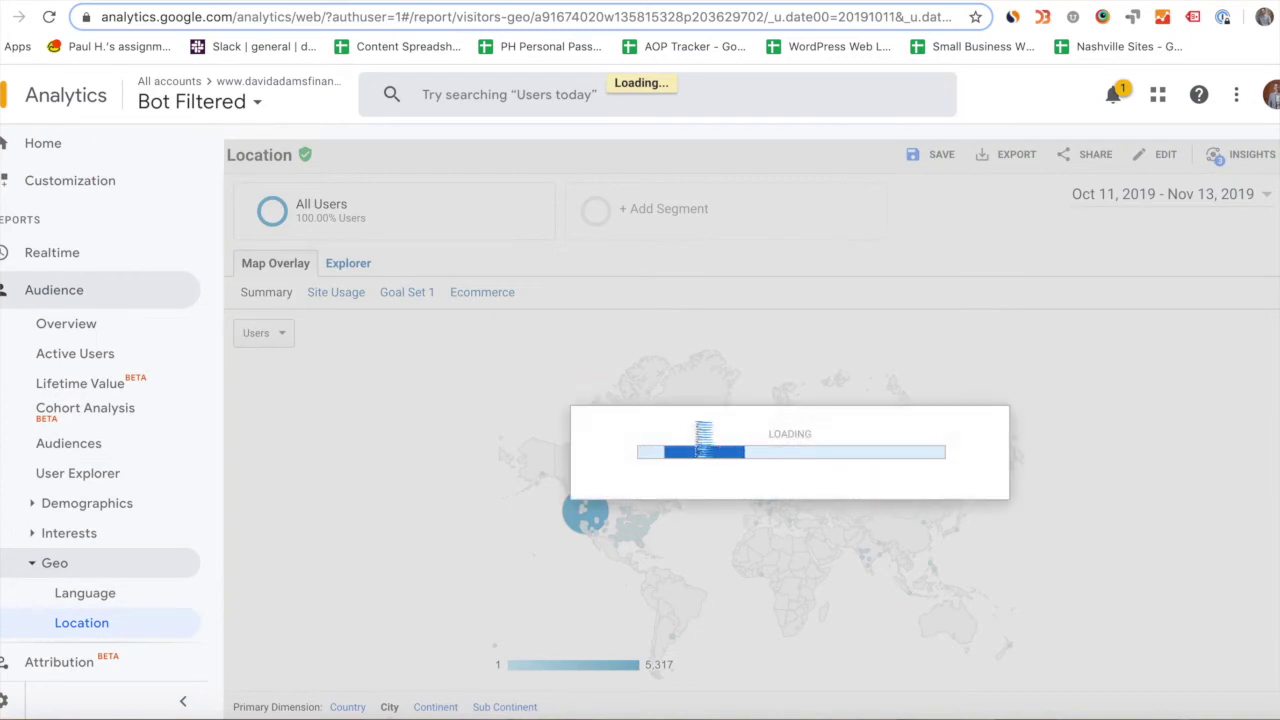
{"action": "scroll", "coordinate": [951, 514], "scroll_direction": "down", "scroll_amount": 5}
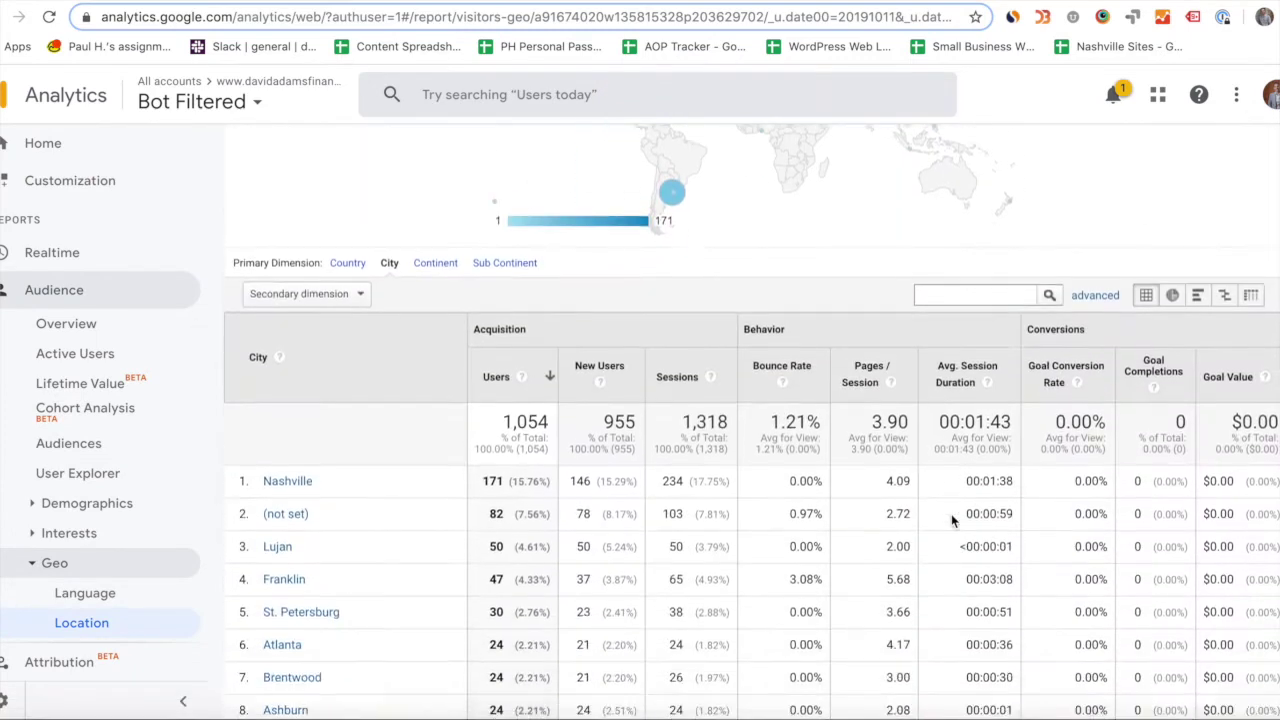
{"action": "scroll", "coordinate": [951, 514], "scroll_direction": "down", "scroll_amount": 2}
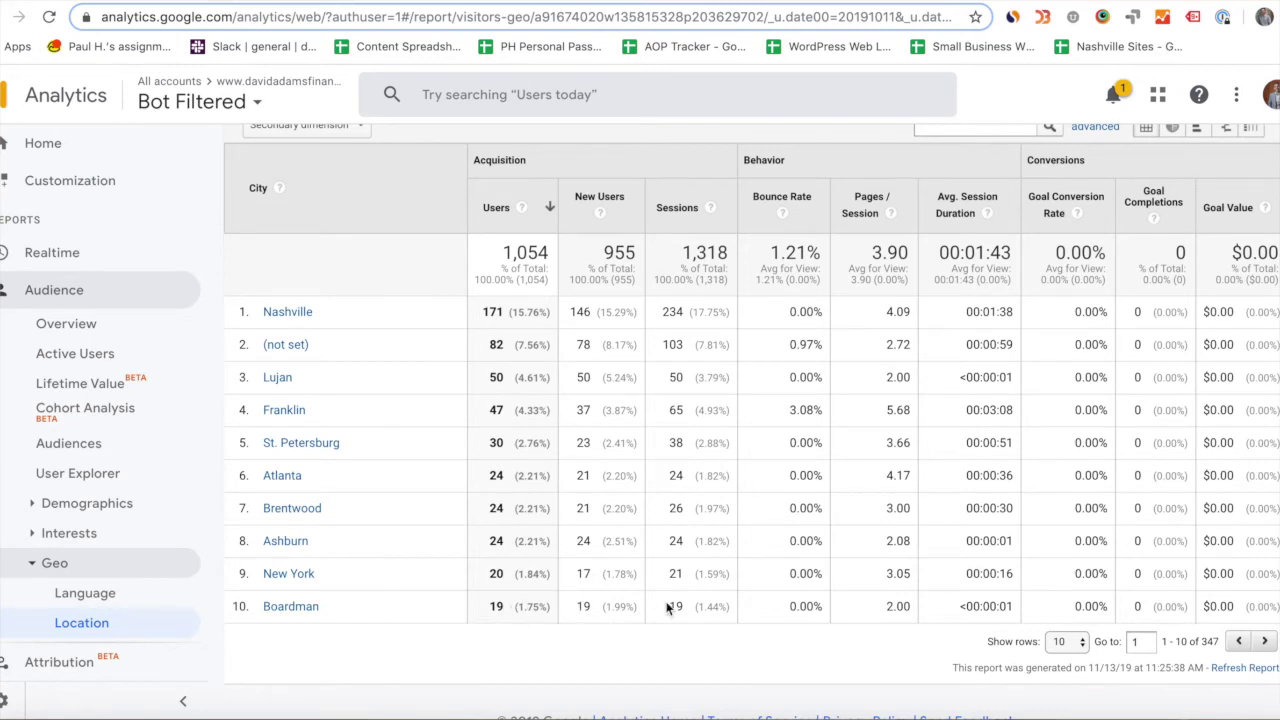
{"action": "scroll", "coordinate": [668, 609], "scroll_direction": "up", "scroll_amount": 1}
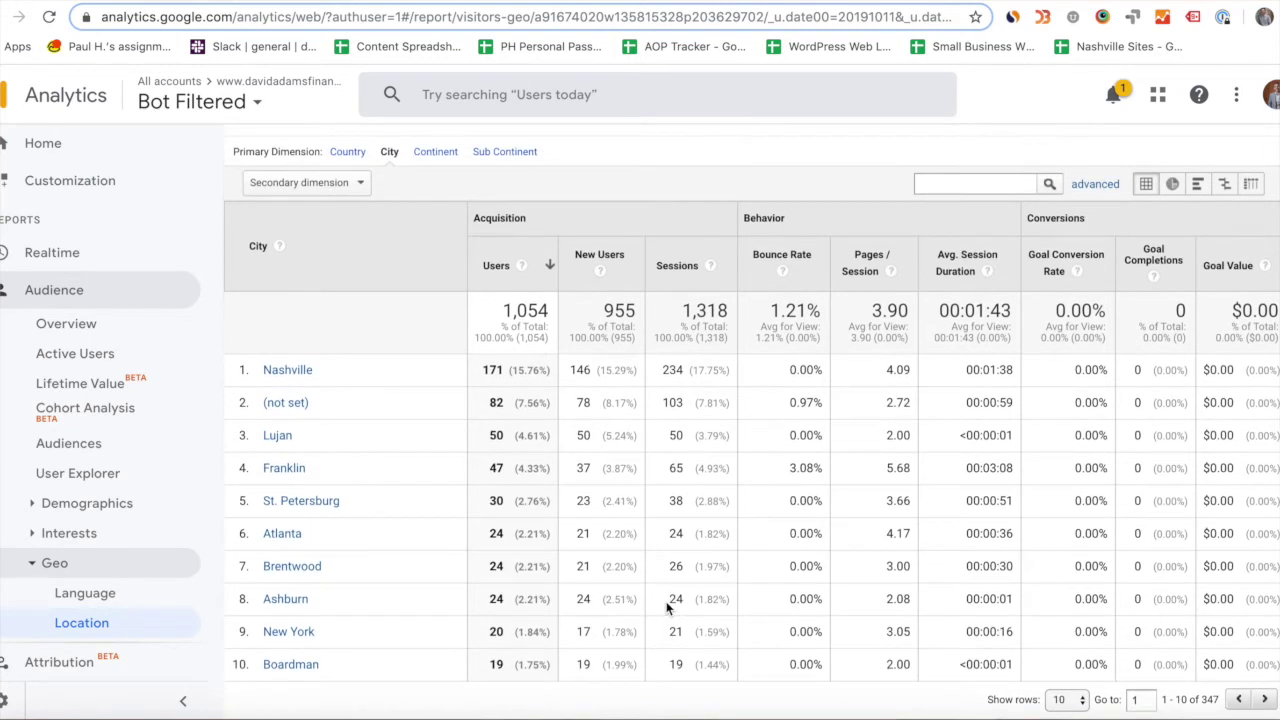
{"action": "scroll", "coordinate": [668, 609], "scroll_direction": "up", "scroll_amount": 6}
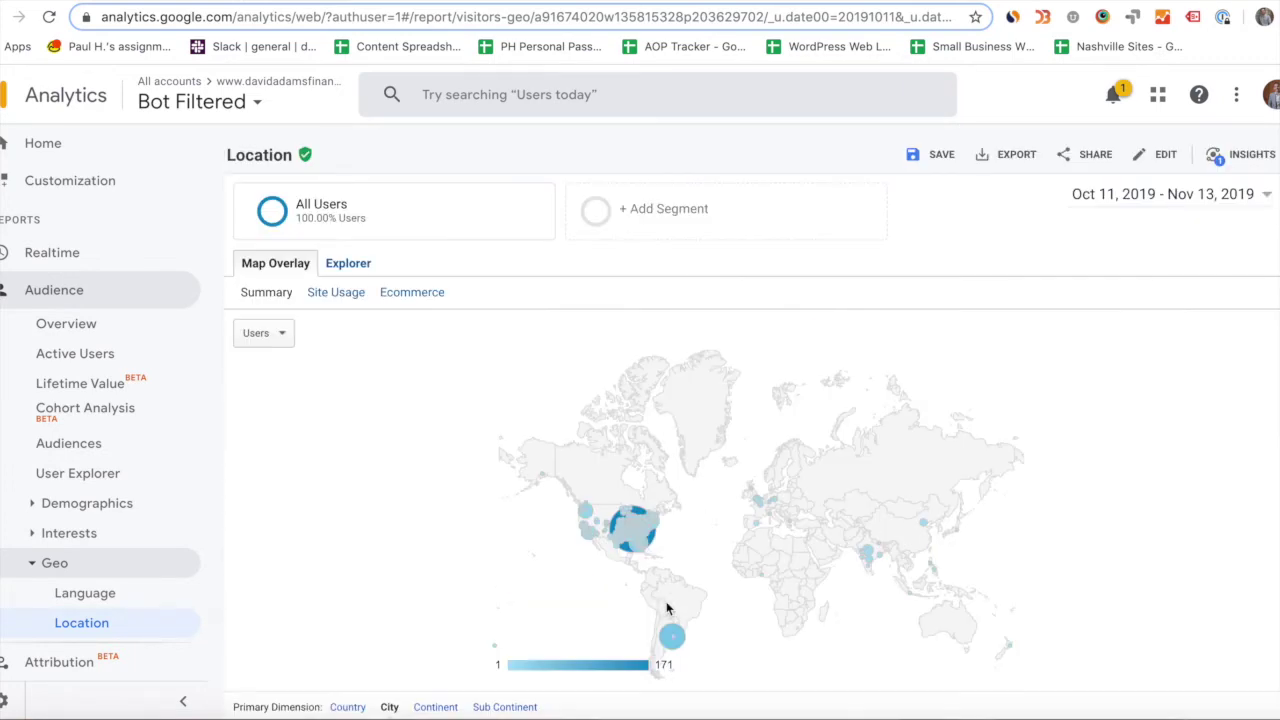
{"action": "left_click", "coordinate": [1169, 203]}
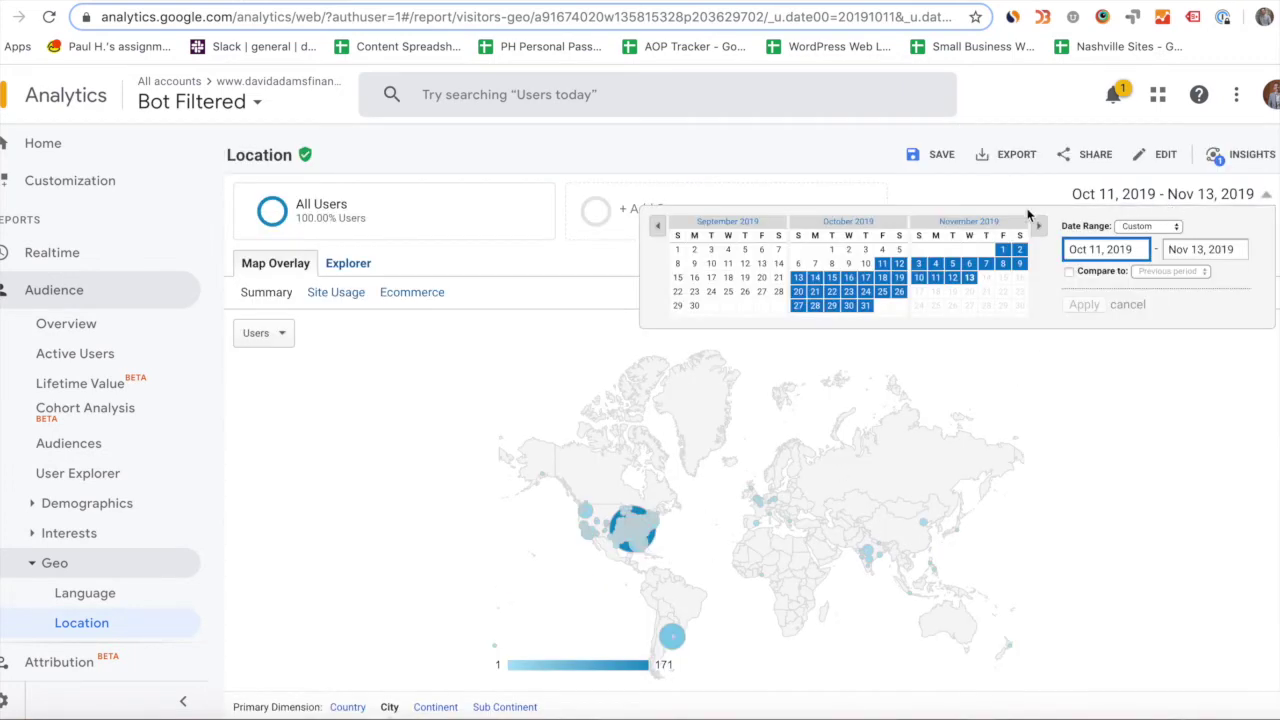
{"action": "left_click", "coordinate": [368, 165]}
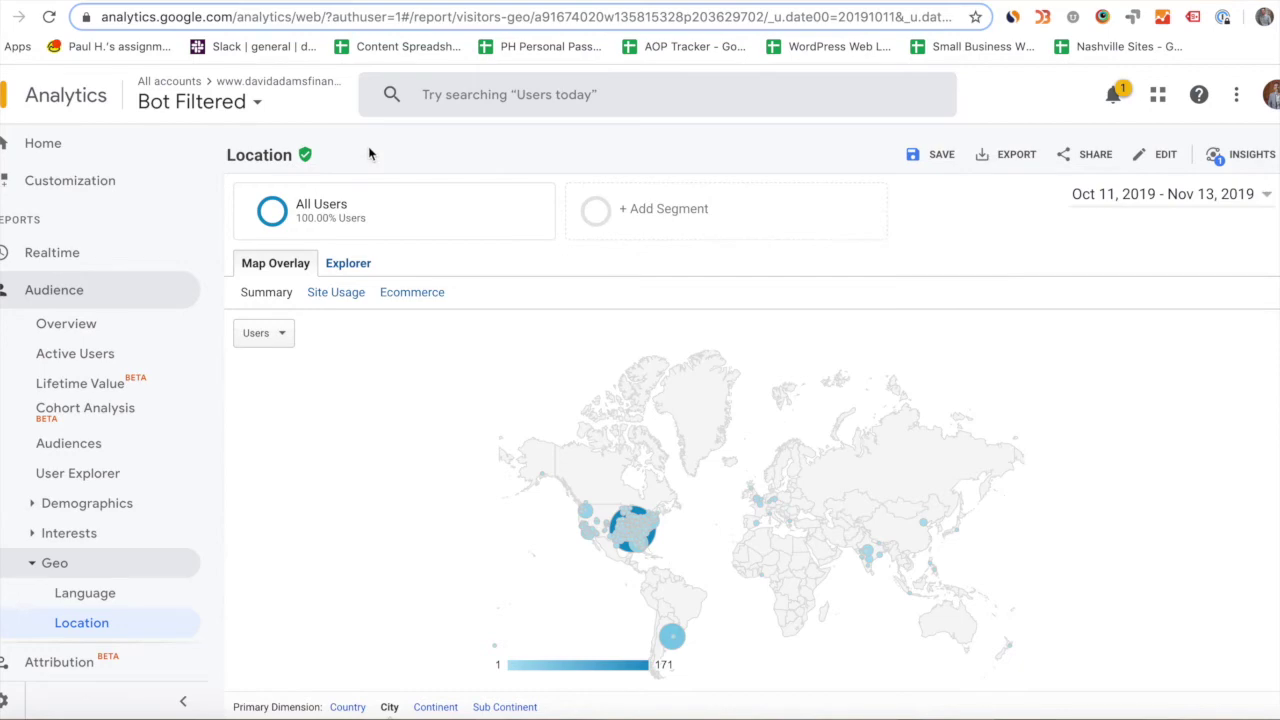
{"action": "left_click", "coordinate": [250, 100]}
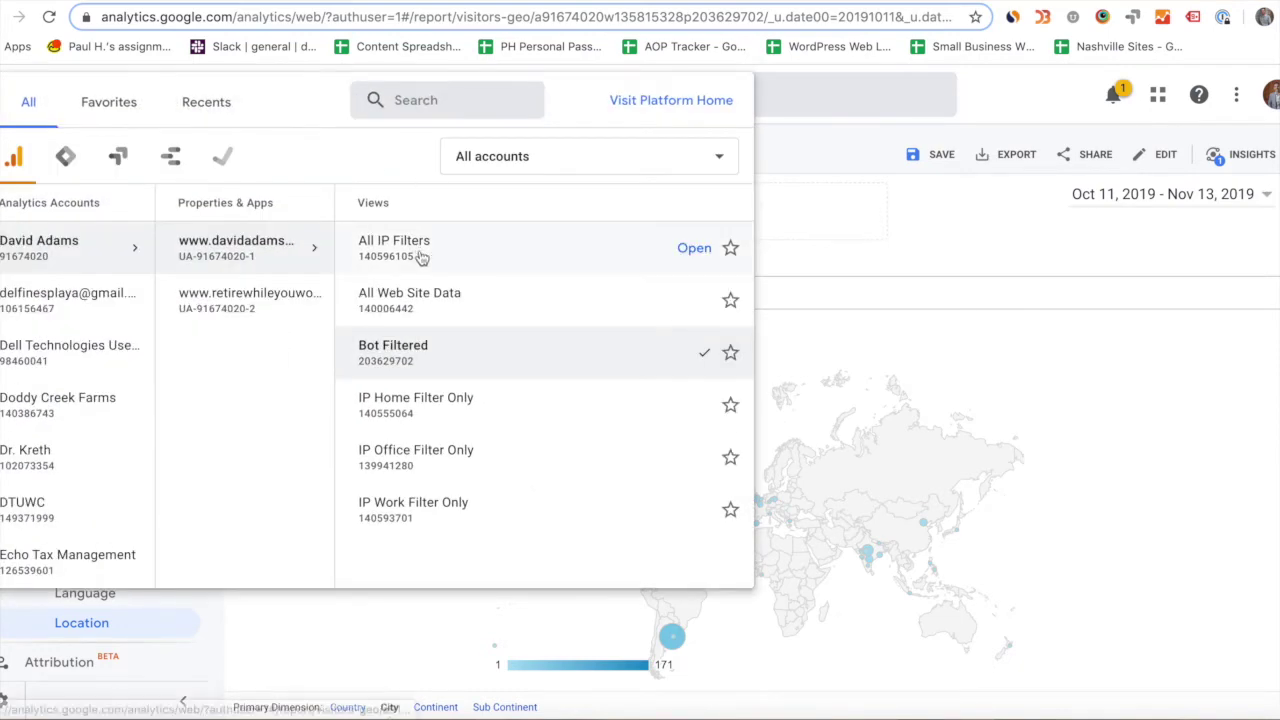
Switch back to All Web Site Data, where Boardman leads with 5,317 of 6,443 users.
{"action": "left_click", "coordinate": [417, 293]}
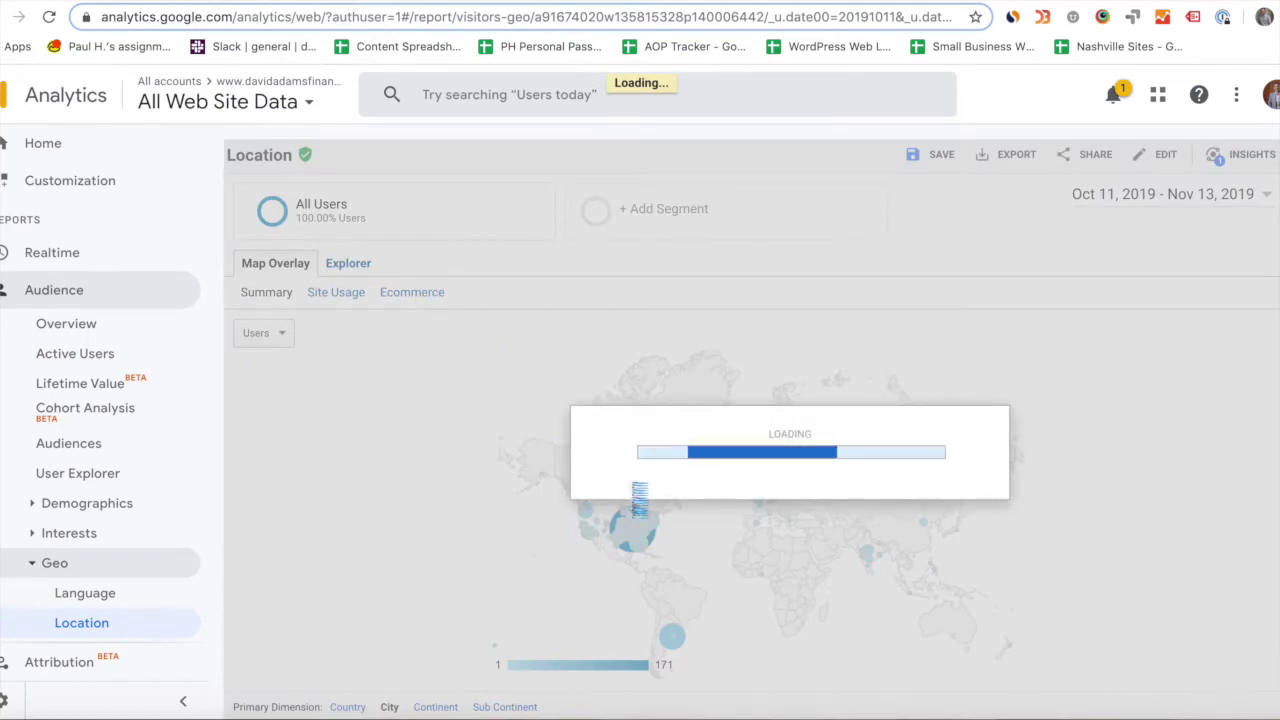
{"action": "scroll", "coordinate": [634, 490], "scroll_direction": "down", "scroll_amount": 7}
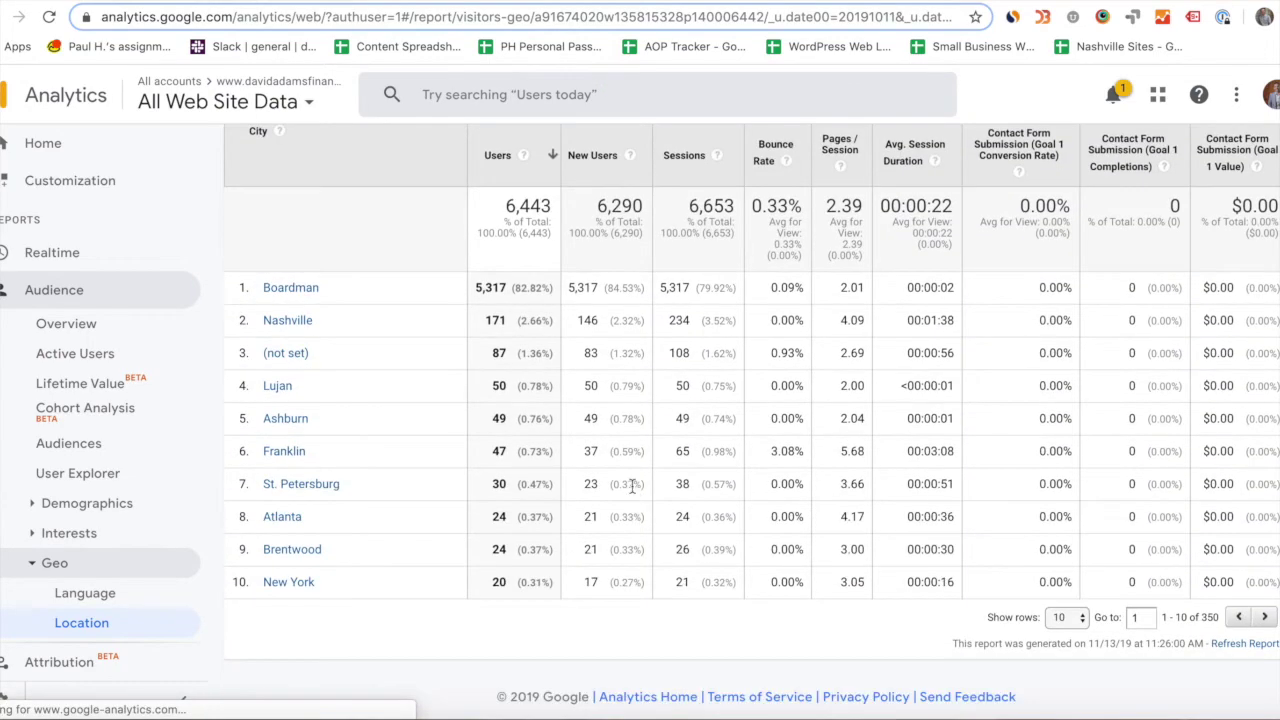
{"action": "scroll", "coordinate": [678, 373], "scroll_direction": "up", "scroll_amount": 7}
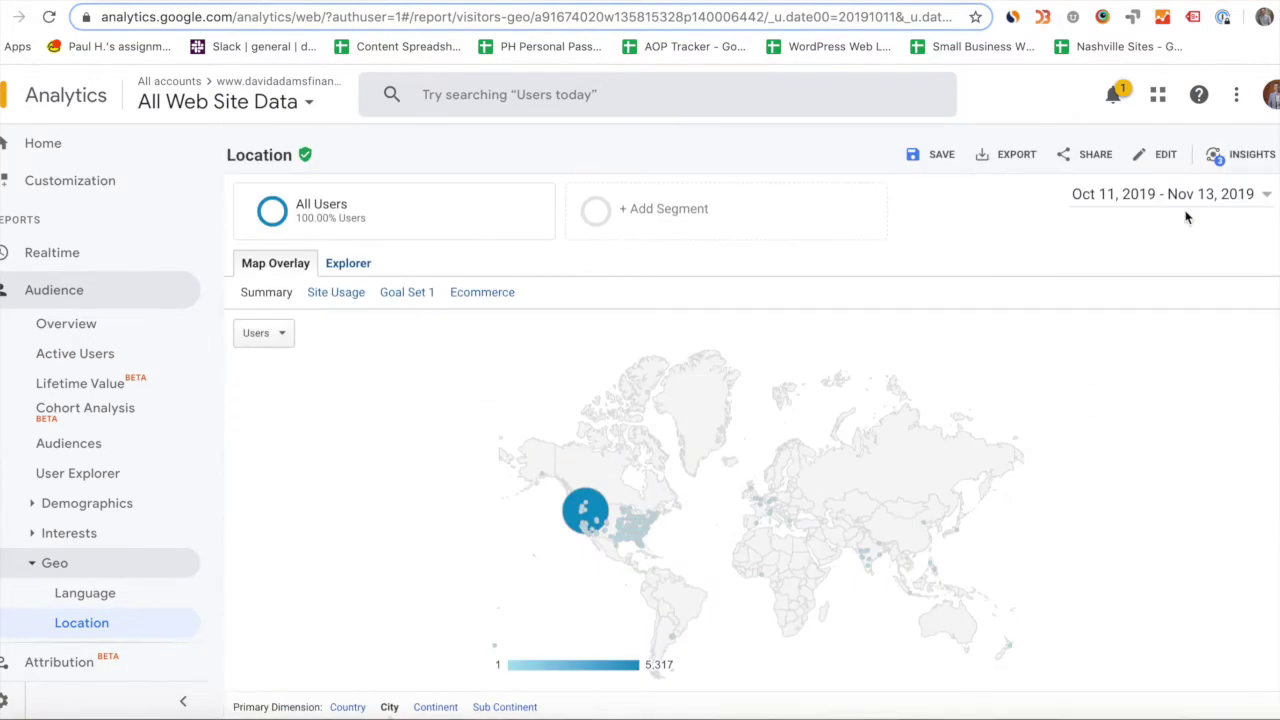
{"action": "left_click", "coordinate": [1229, 193]}
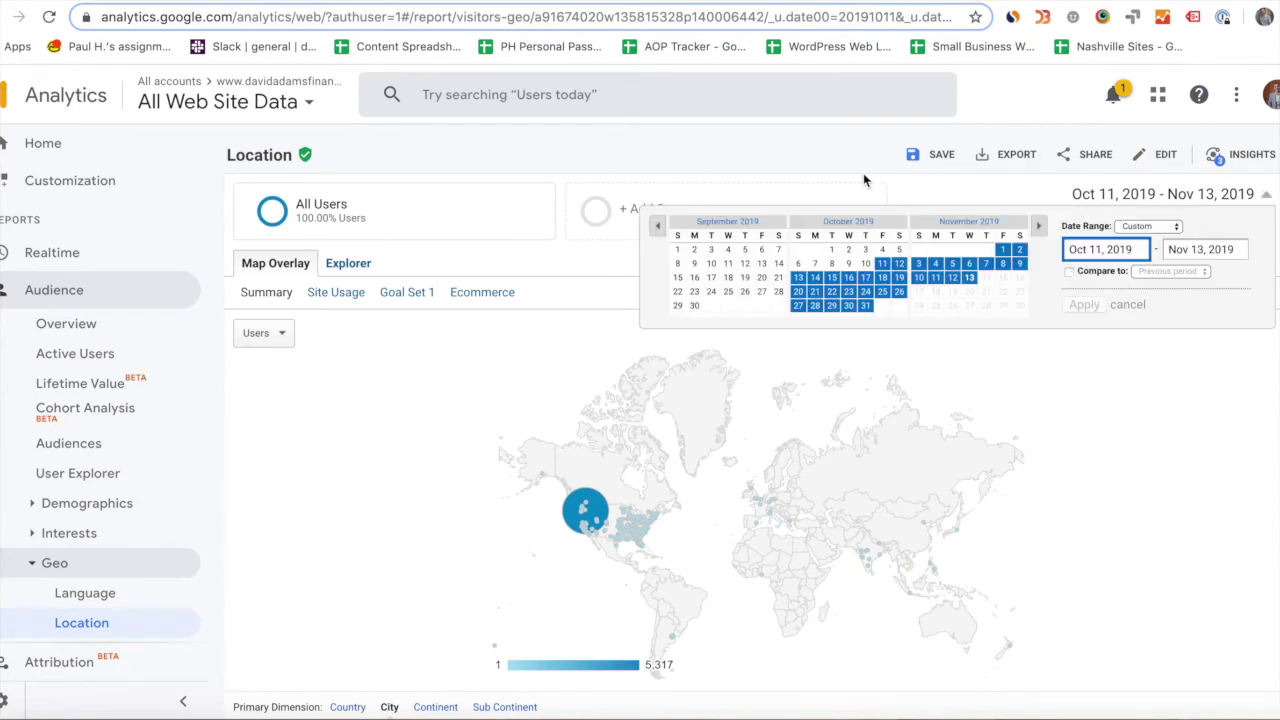
{"action": "left_click", "coordinate": [300, 100]}
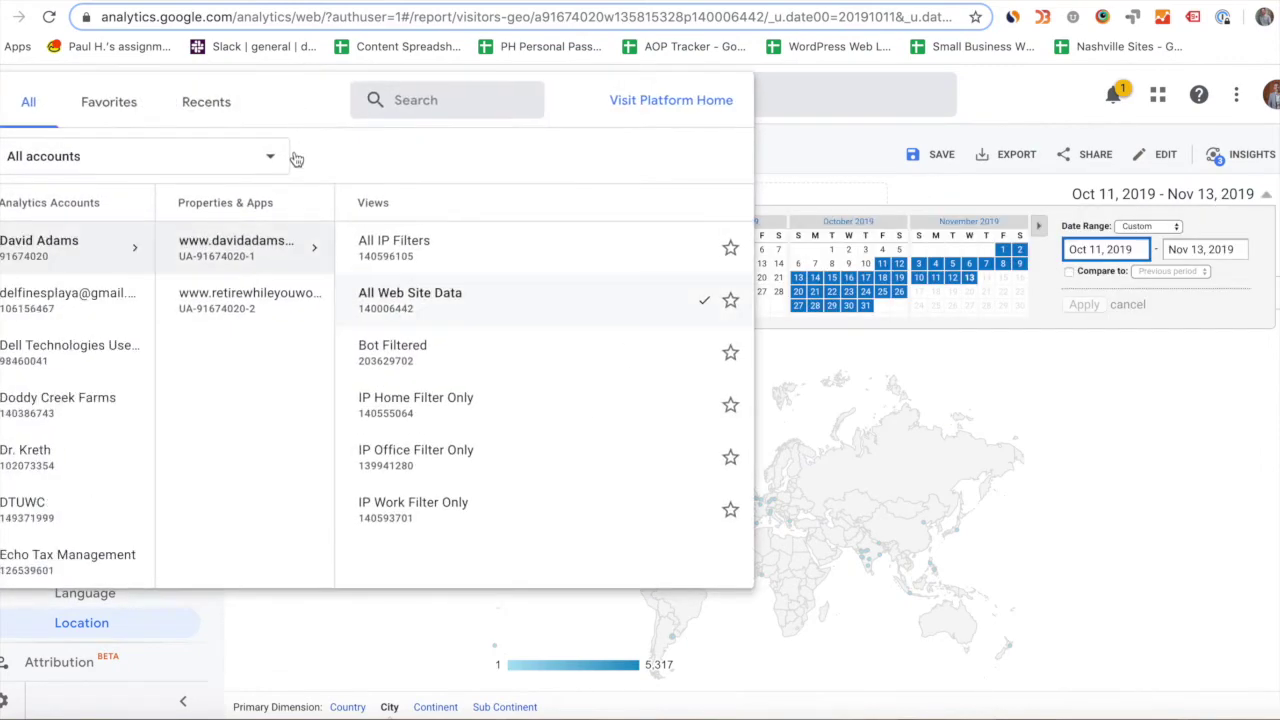